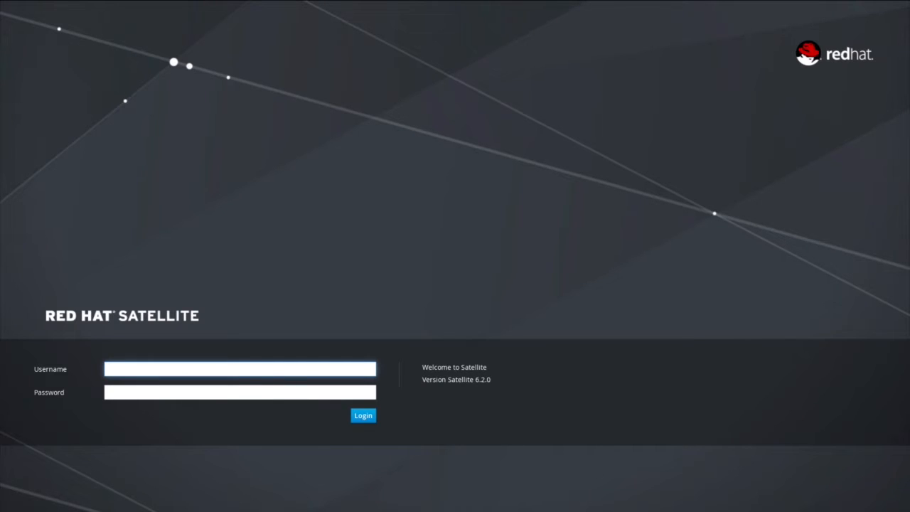
Sign in to Satellite as admin with the account password.
type("admin")
key("Tab")
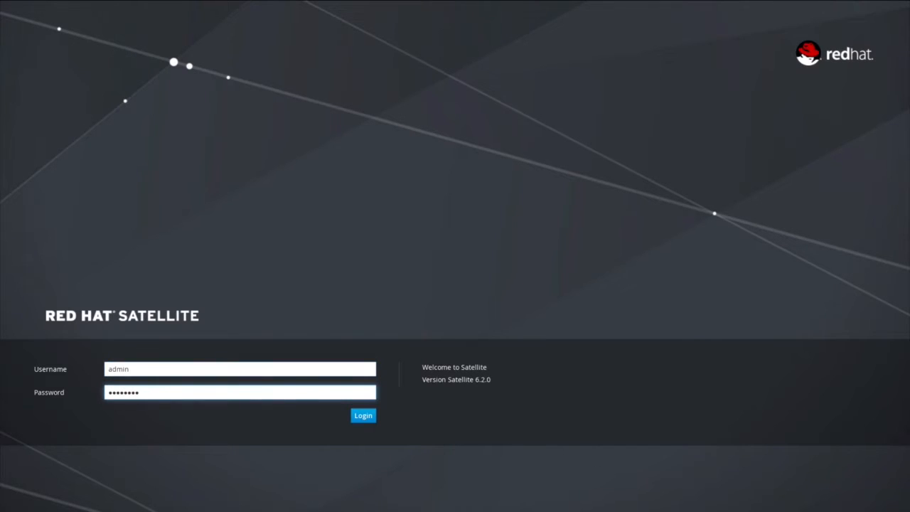
key("Return")
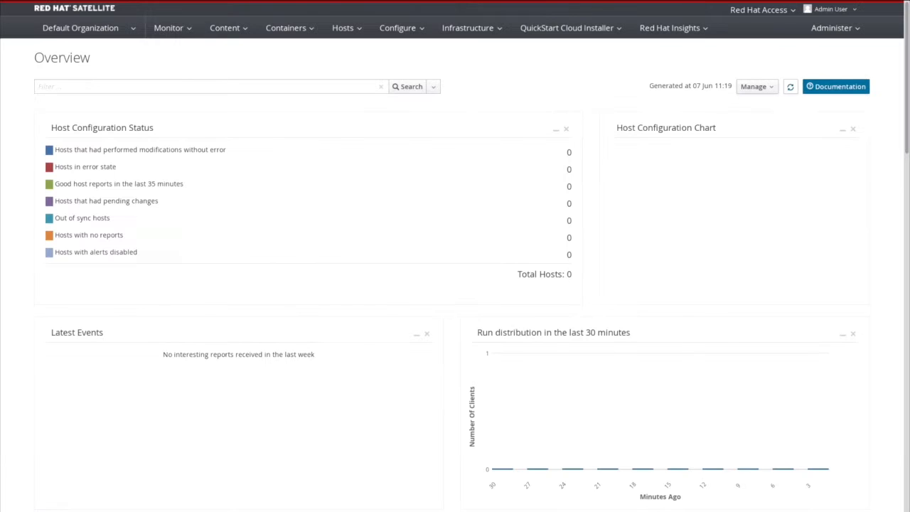
Start a new deployment from the QuickStart Cloud Installer menu.
left_click(554, 29)
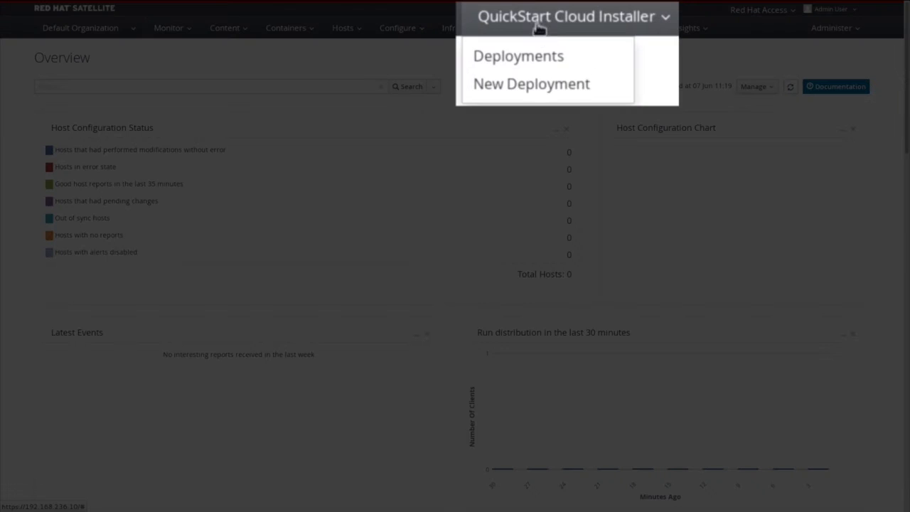
left_click(545, 85)
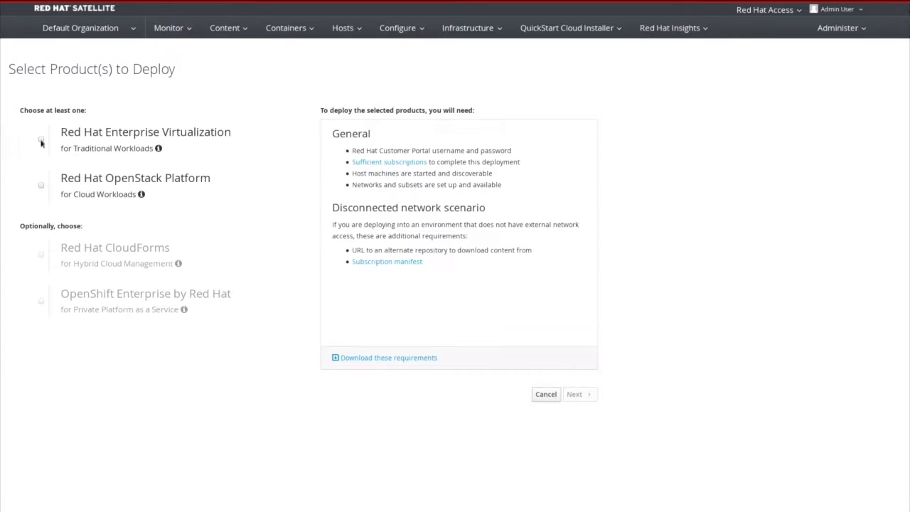
Select RHEV, OpenStack Platform, CloudForms and OpenShift Enterprise, review requirements, and continue.
left_click(41, 139)
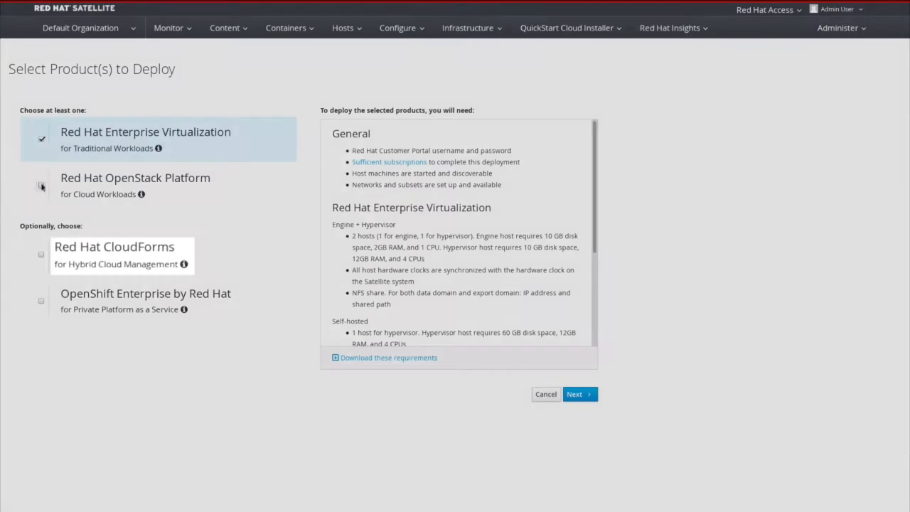
left_click(42, 182)
left_click(42, 257)
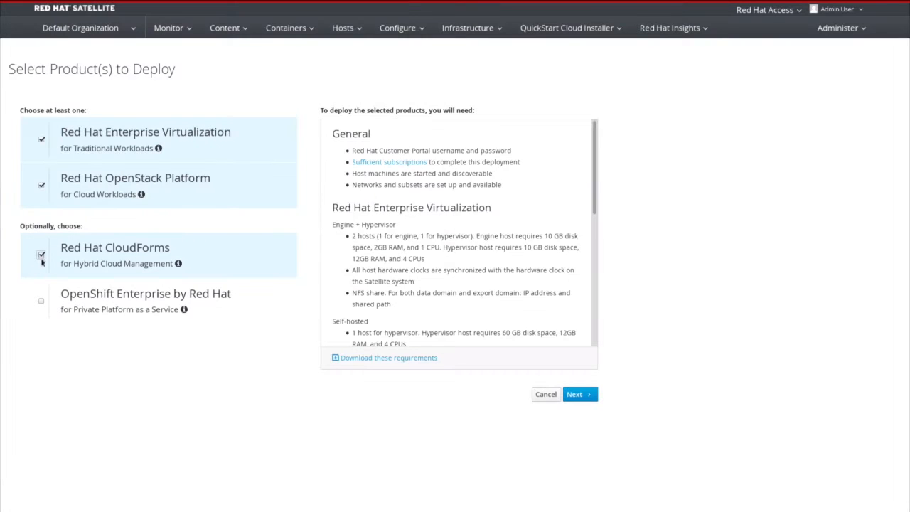
left_click(41, 303)
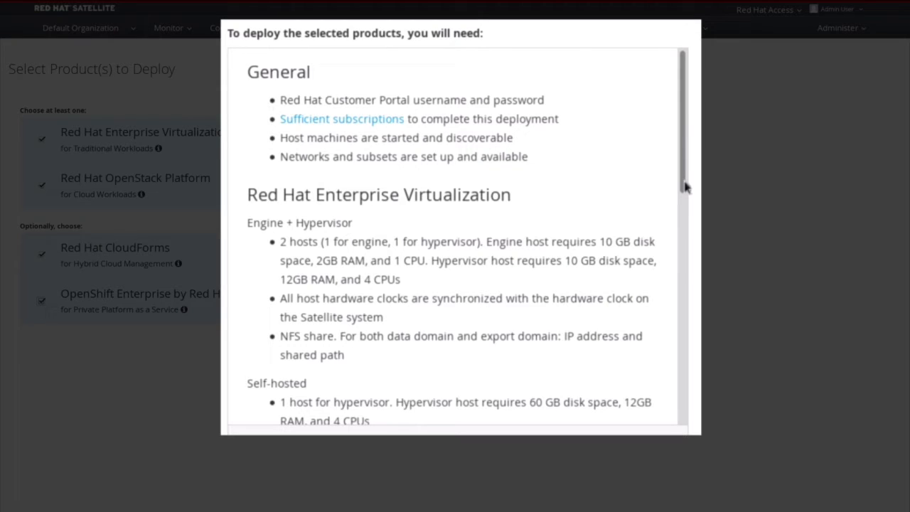
left_click_drag(685, 186, 689, 413)
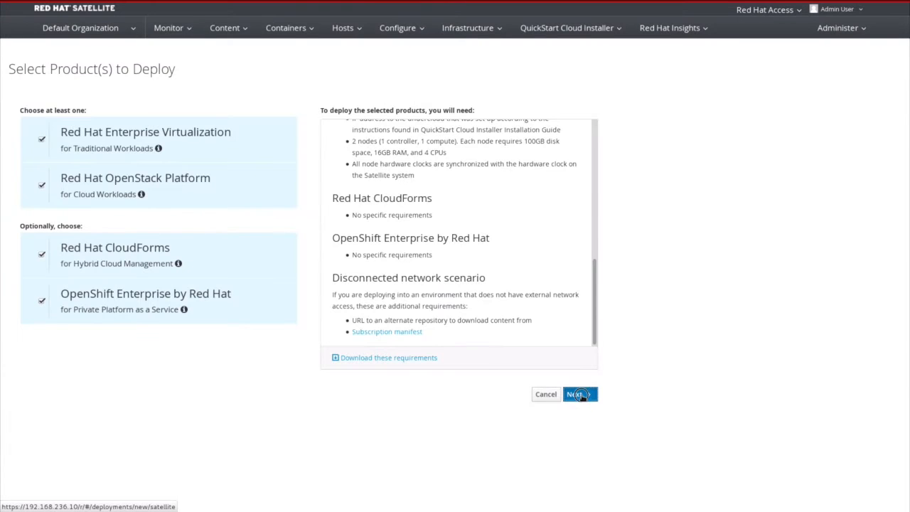
left_click(583, 397)
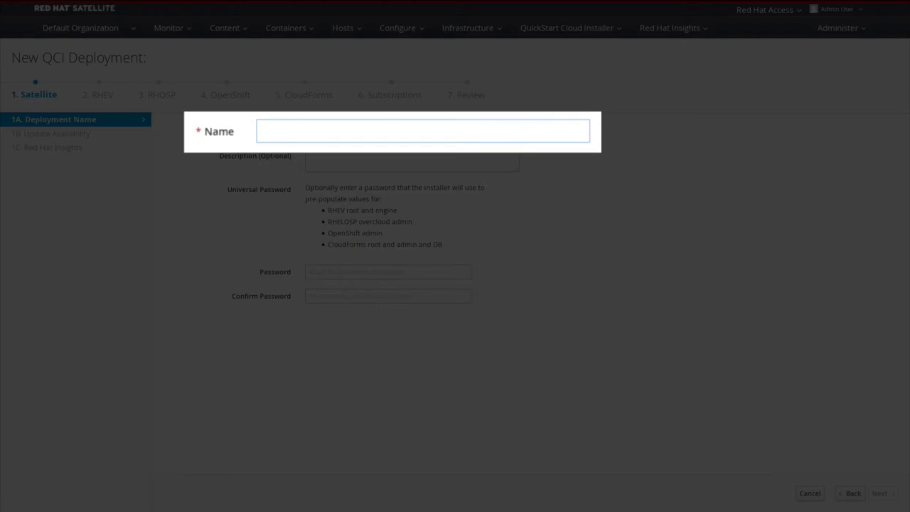
Name the deployment 'QCI Demo' with description 'QCI Deployment Demo'.
left_click(390, 131)
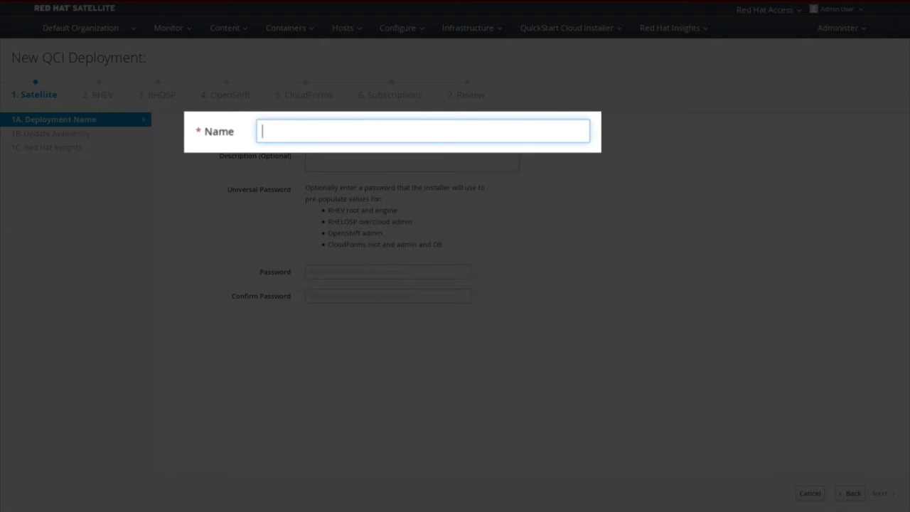
type("QCI Demo")
key("Tab")
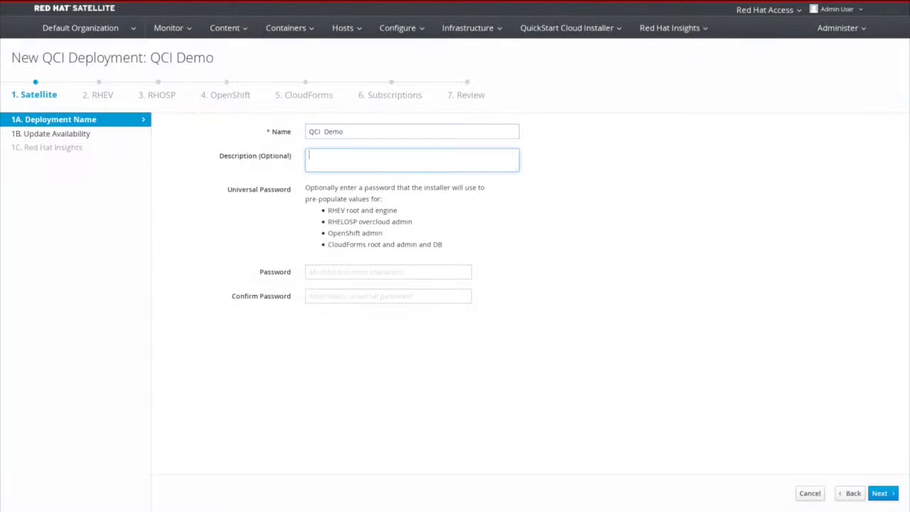
type("QCI Depl")
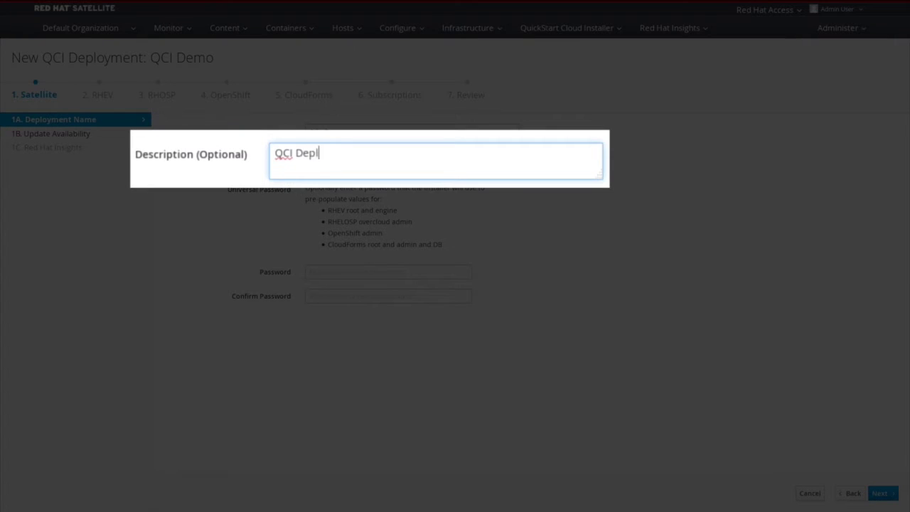
type("oyment Demo")
Enter and confirm the universal password.
key("Tab")
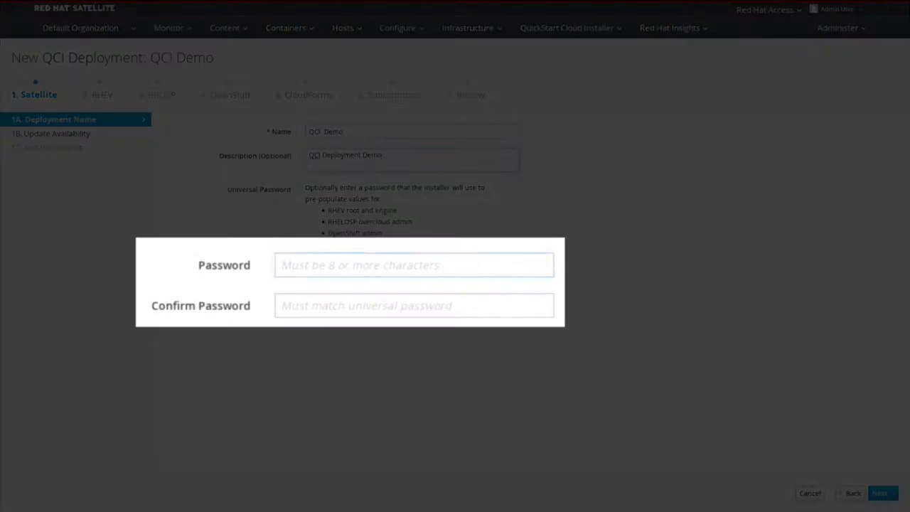
type("changeme")
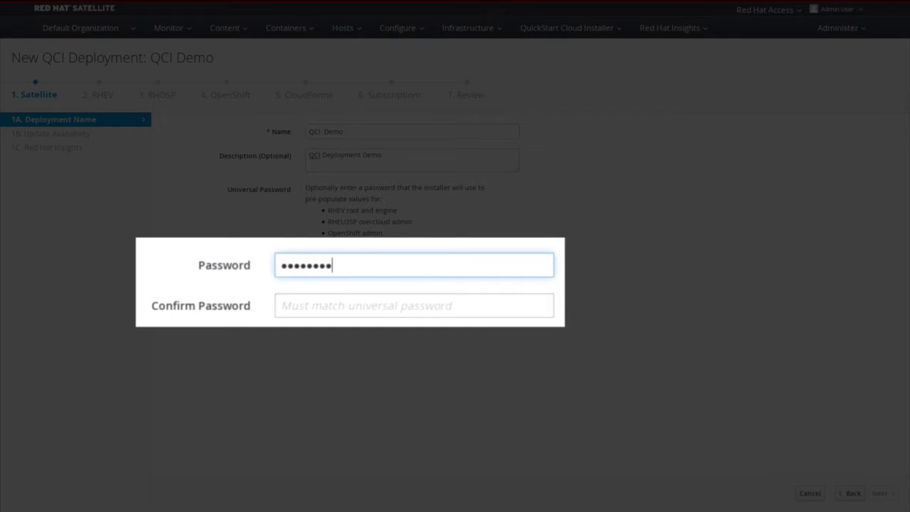
key("Tab")
type("changeme")
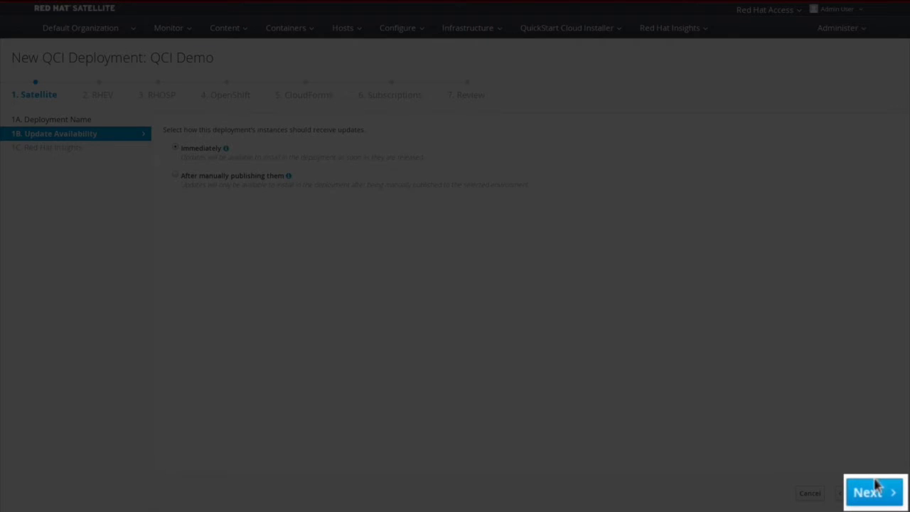
Accept Immediately for updates and leave Red Hat Insights disabled.
left_click(882, 493)
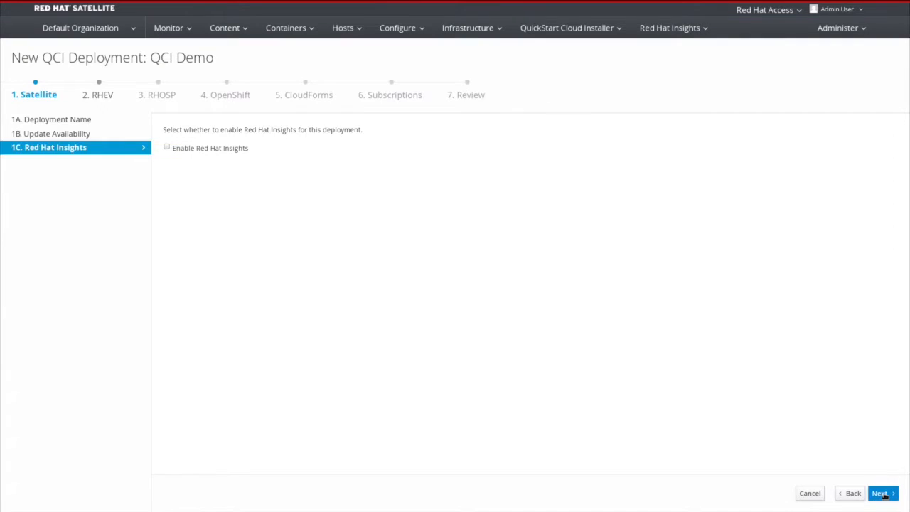
left_click(879, 493)
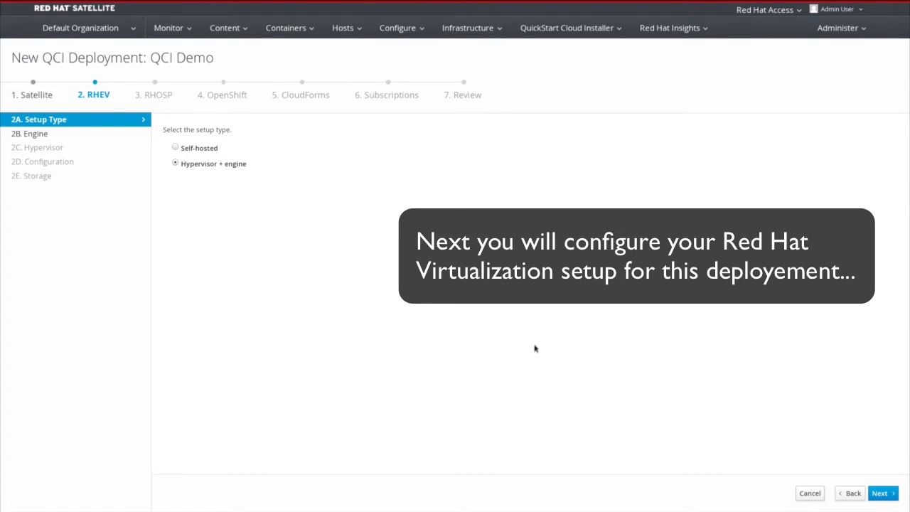
Keep Hypervisor + engine and make the first discovered host the engine, named engine1.
left_click(879, 492)
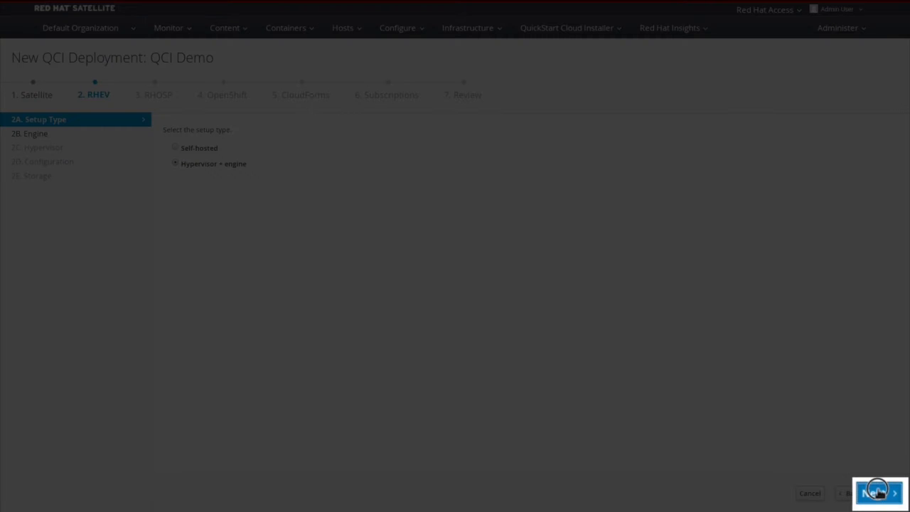
left_click(878, 492)
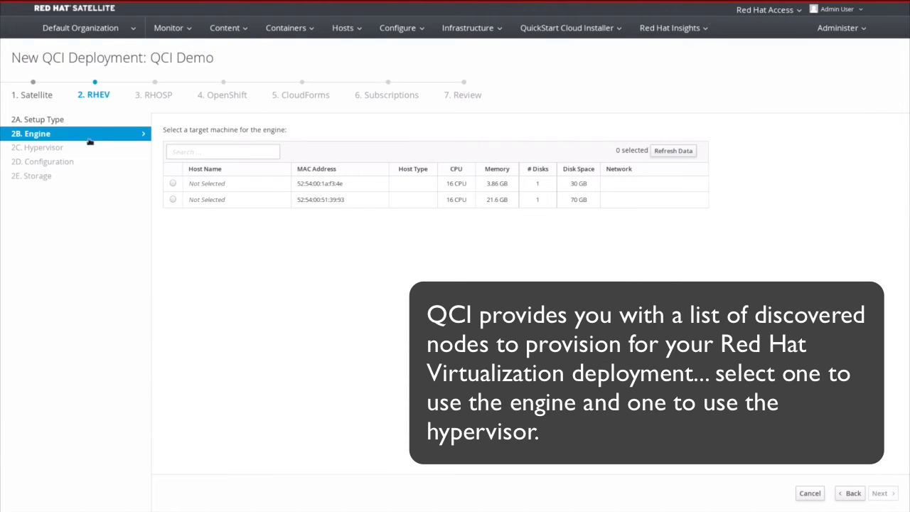
left_click(173, 183)
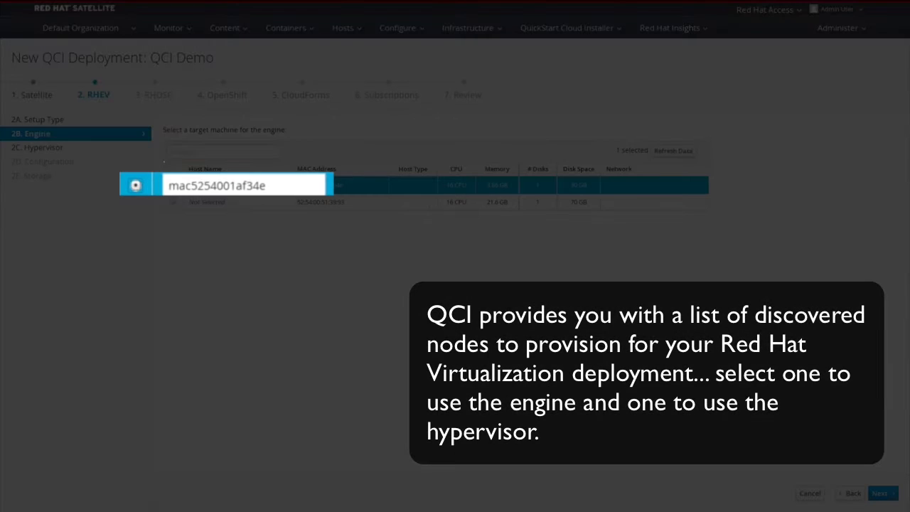
key("Tab")
type("engine1")
left_click(881, 493)
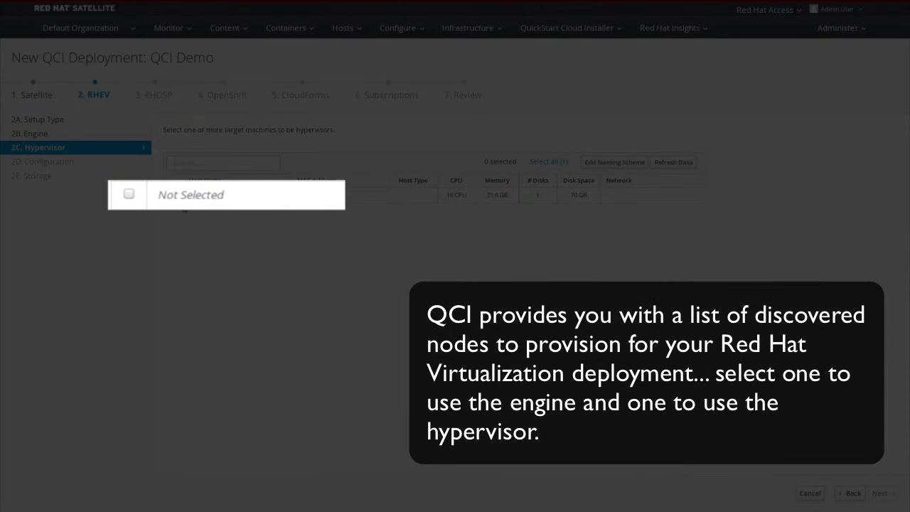
Use the remaining host as hypervisor hypervisor1 and proceed past Configuration to Storage.
left_click(172, 196)
key("Tab")
type("hypervisor1")
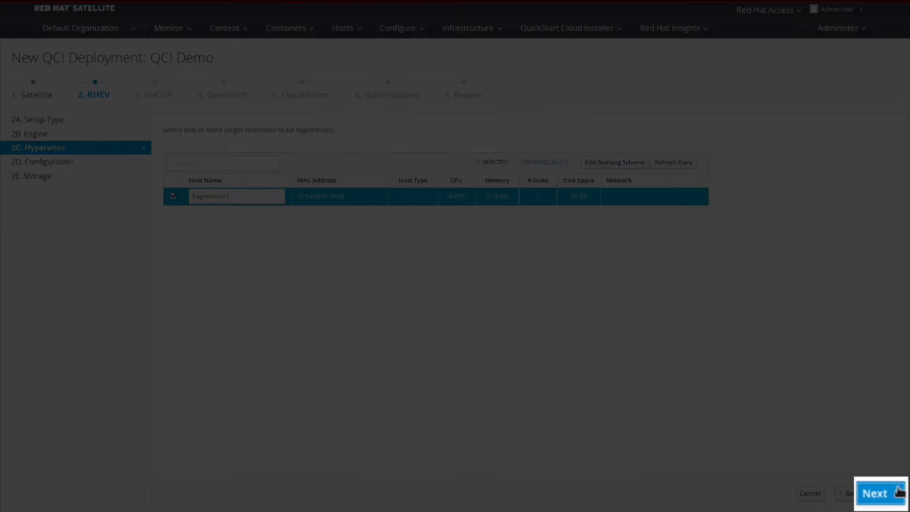
left_click(893, 493)
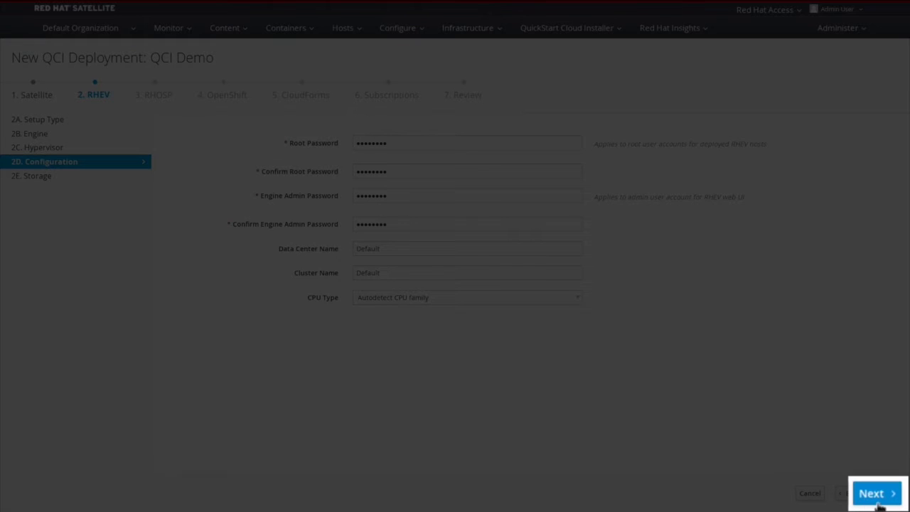
left_click(880, 493)
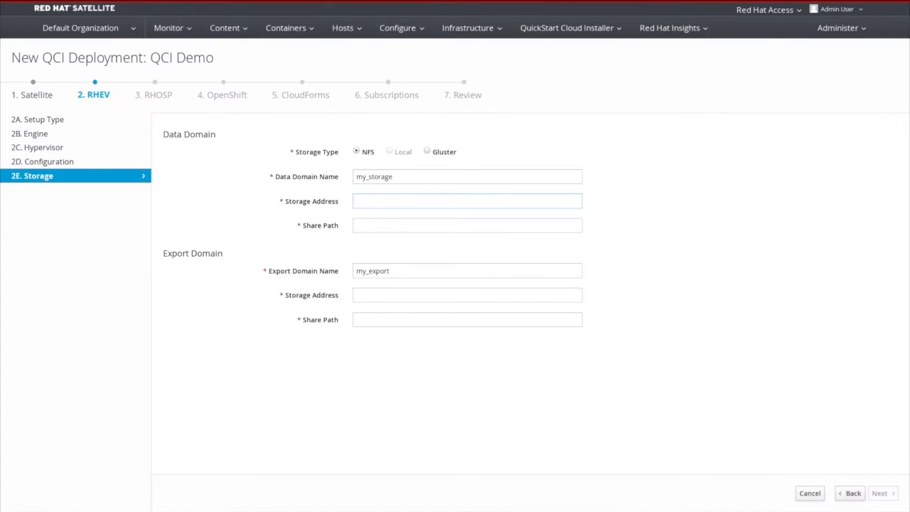
Point RHEV NFS data and export domains at 192.168.236.1 with /nfs_data/store1 and /nfs_data/export1.
type("192.168.236.1")
key("Tab")
type("/n")
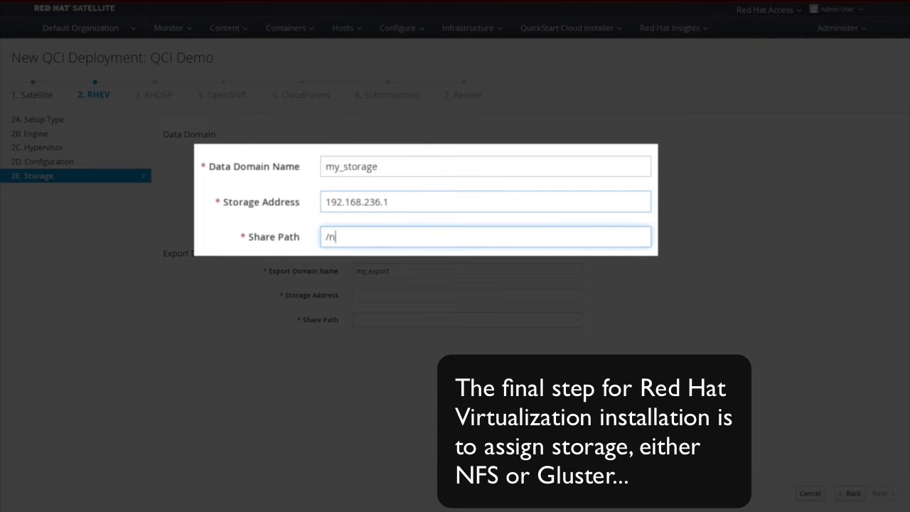
type("fs_data/store1")
key("Tab")
key("Tab")
type("192.168.236.1")
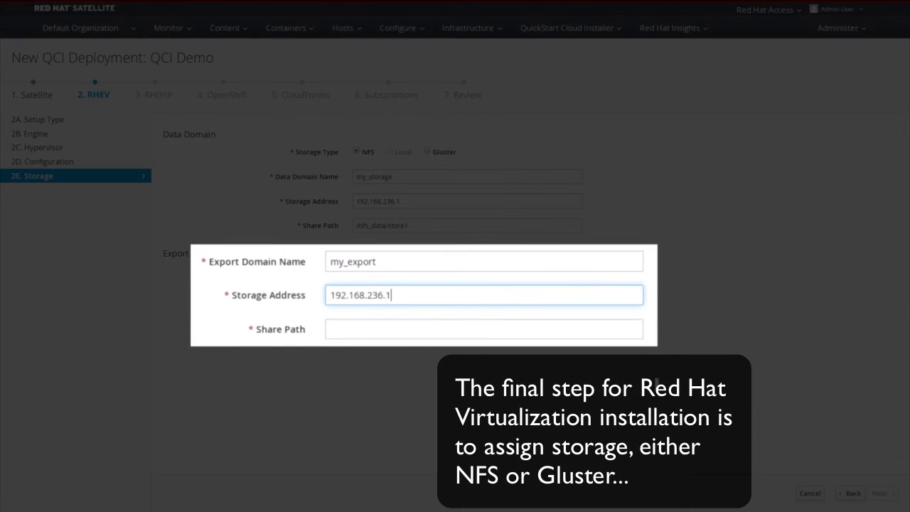
key("Tab")
type("/nfs_data/export1")
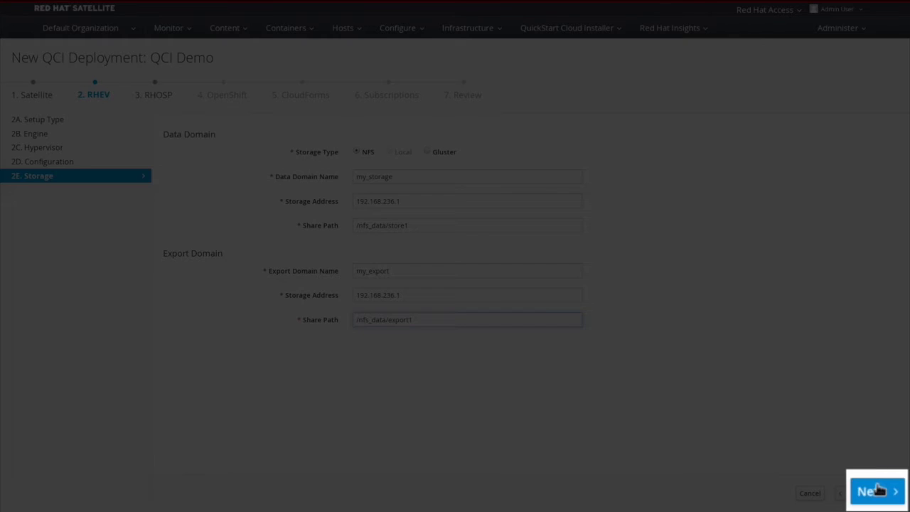
left_click(879, 489)
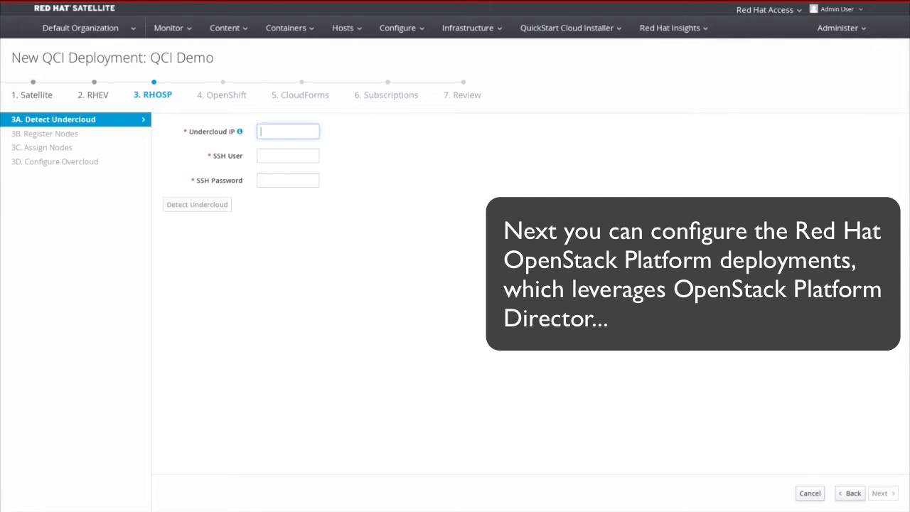
Detect the undercloud at 192.168.234.254 using SSH user root and its password.
type("192.1")
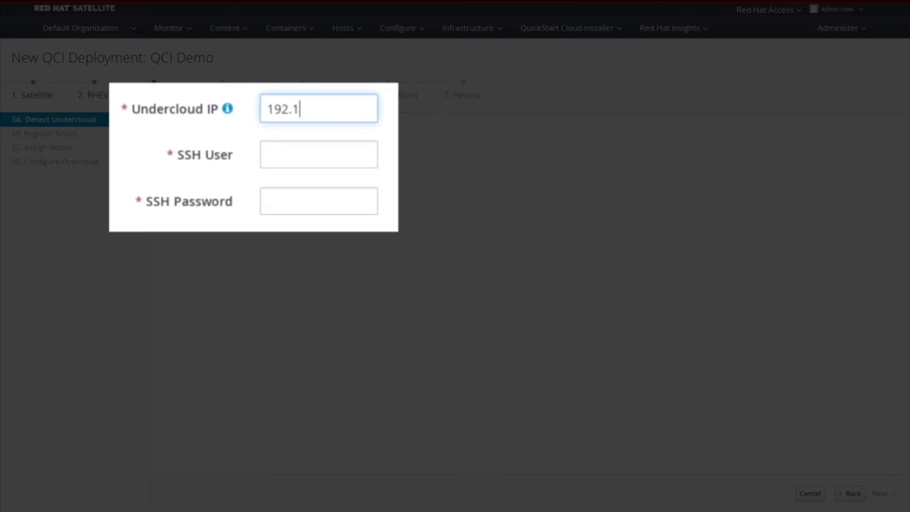
type("68.234.254")
key("Tab")
type("root")
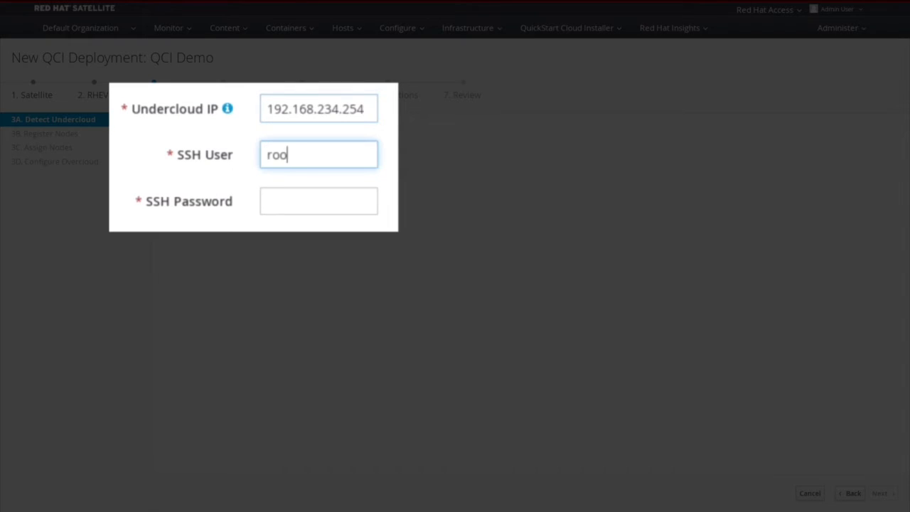
key("Tab")
type("•••••••")
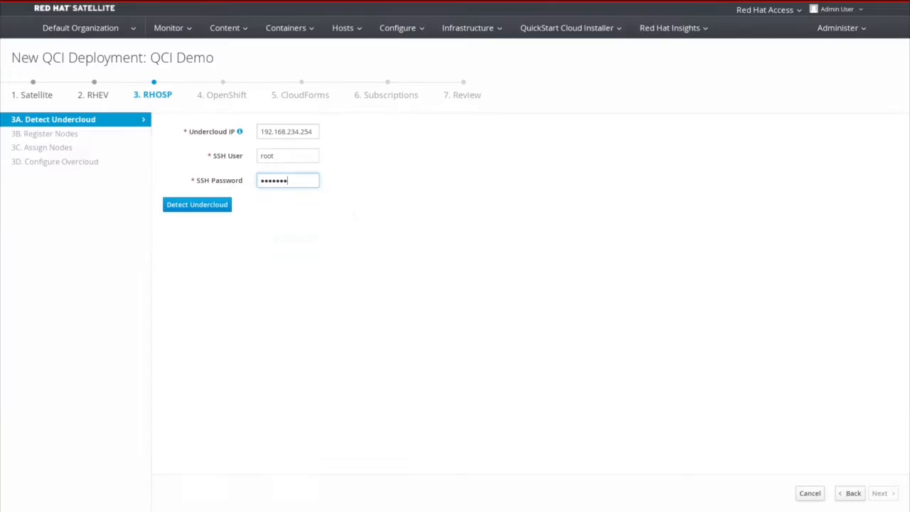
left_click(199, 204)
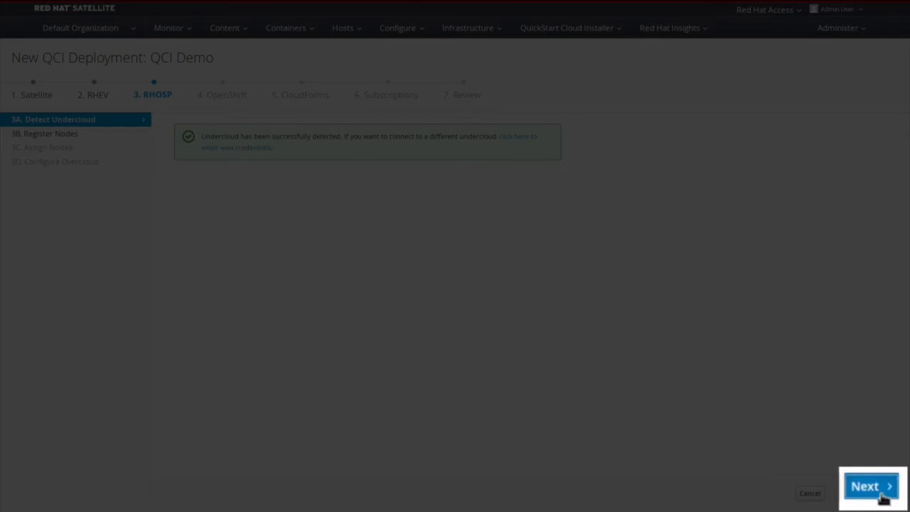
Auto-detect OpenStack nodes from 192.168.234.1 as user root with its password.
left_click(879, 491)
left_click(193, 164)
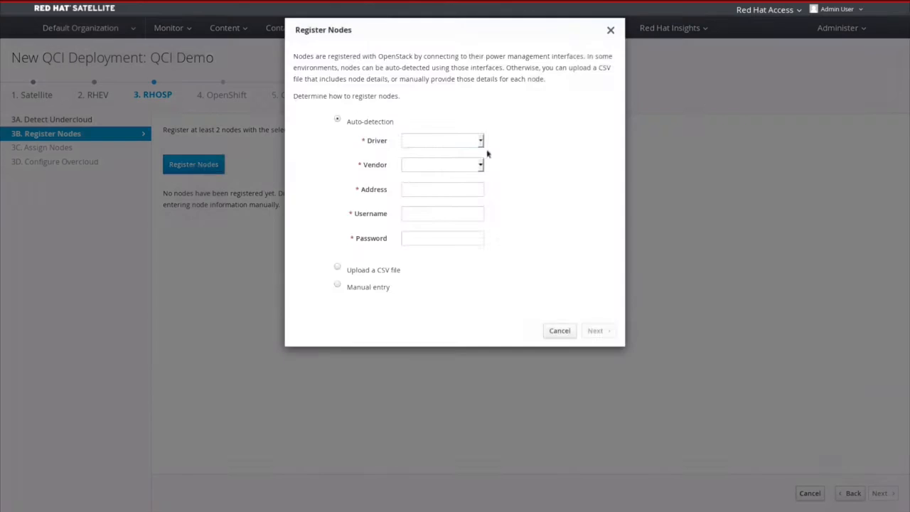
type("192.168.234.1")
key("Tab")
type("root")
key("Tab")
type("••••••••")
left_click(600, 332)
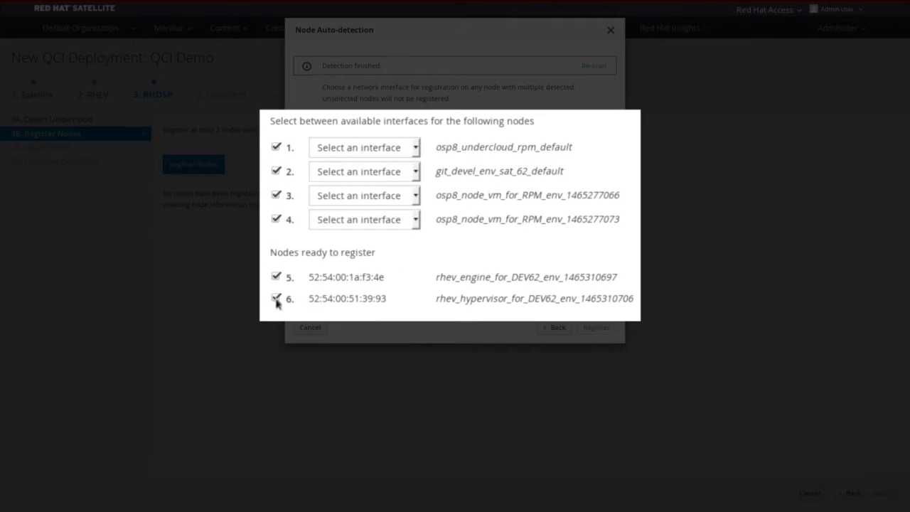
Exclude unwanted nodes and register nodes 3 and 4 on interfaces 52:54:00:e6:9b:1d and 52:54:00:e3:83:f6.
left_click(275, 299)
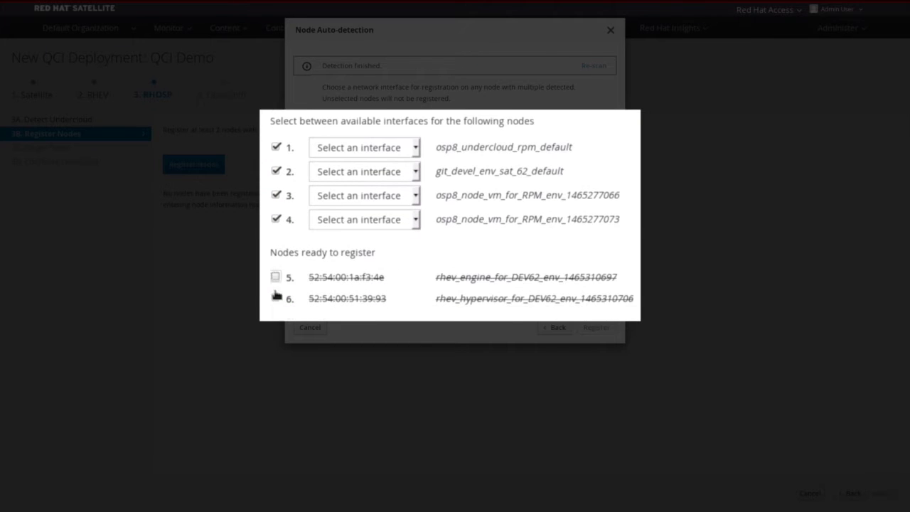
left_click(276, 148)
left_click(276, 171)
left_click(415, 196)
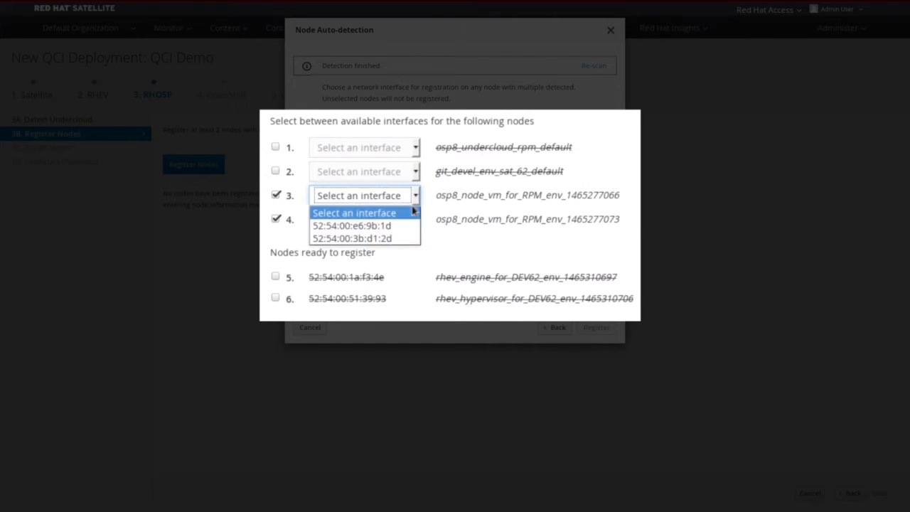
left_click(384, 223)
left_click(411, 235)
left_click(408, 266)
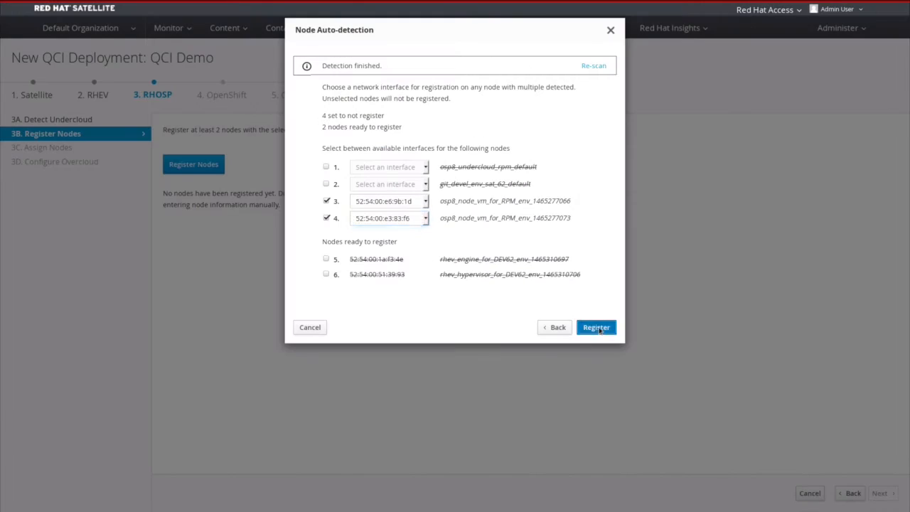
left_click(596, 327)
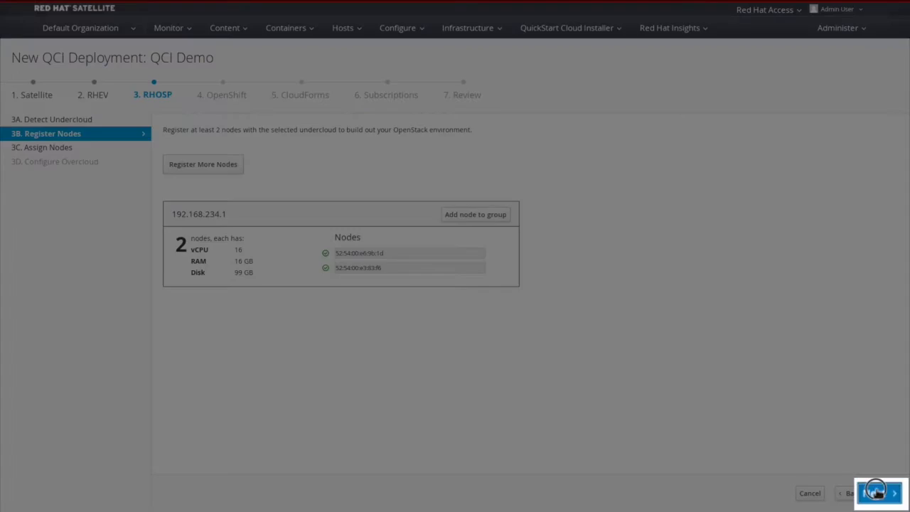
Assign the Compute and Controller roles to the registered node flavor.
left_click(875, 491)
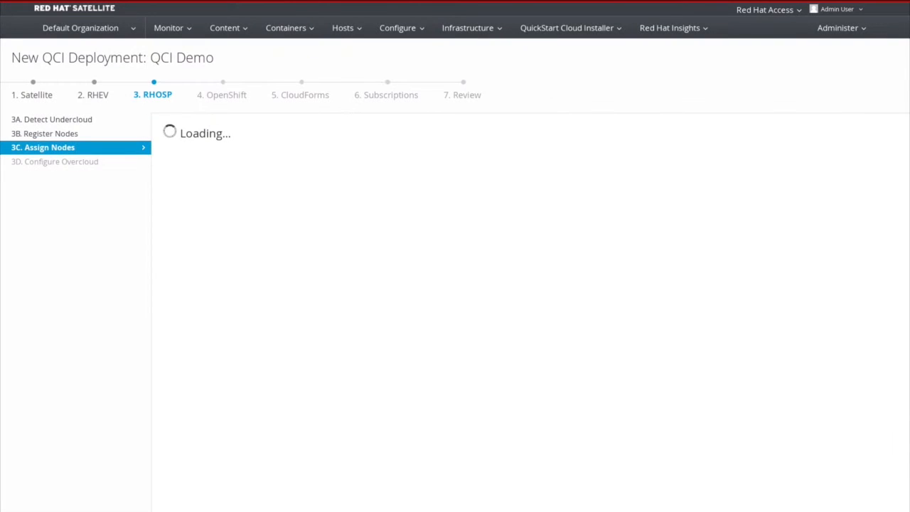
left_click_drag(216, 172, 356, 279)
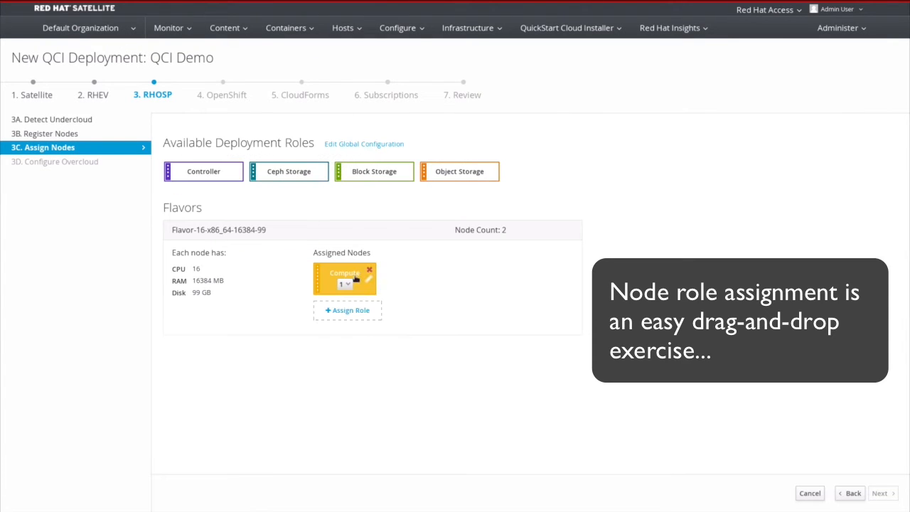
left_click_drag(213, 171, 348, 316)
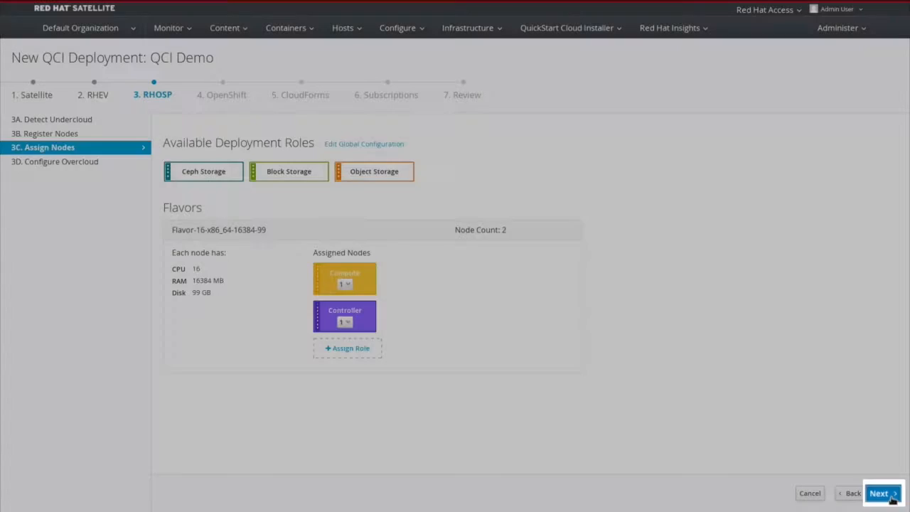
left_click(881, 493)
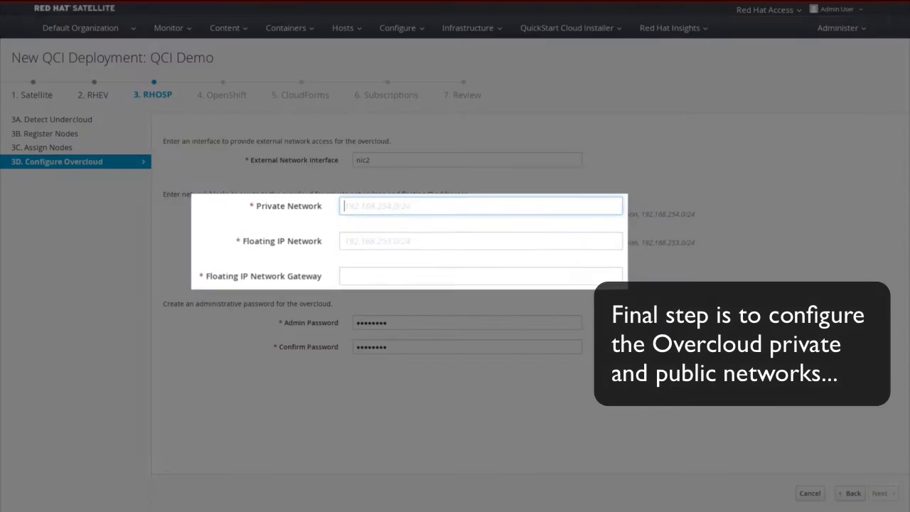
Enter overcloud private network 192.168.221.0/24, floating IP network 192.168.233.0/24 and gateway 192.168.233.1.
type("192.168.221.0/24")
key("Tab")
type("192.168.233.0/24")
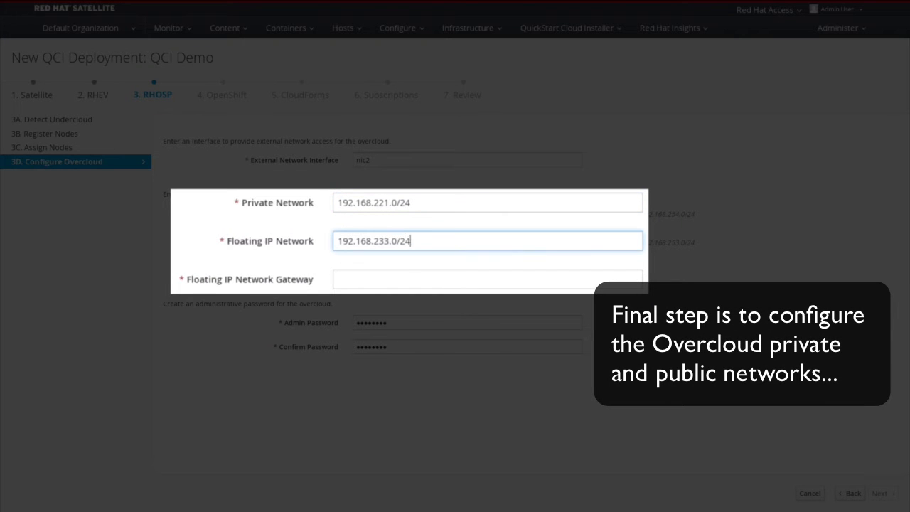
key("Tab")
type("192.168.233.1")
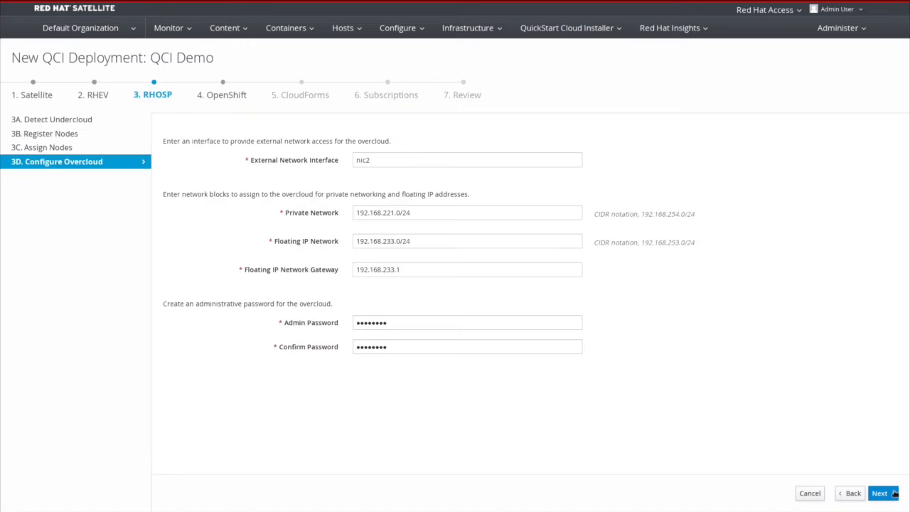
left_click(893, 492)
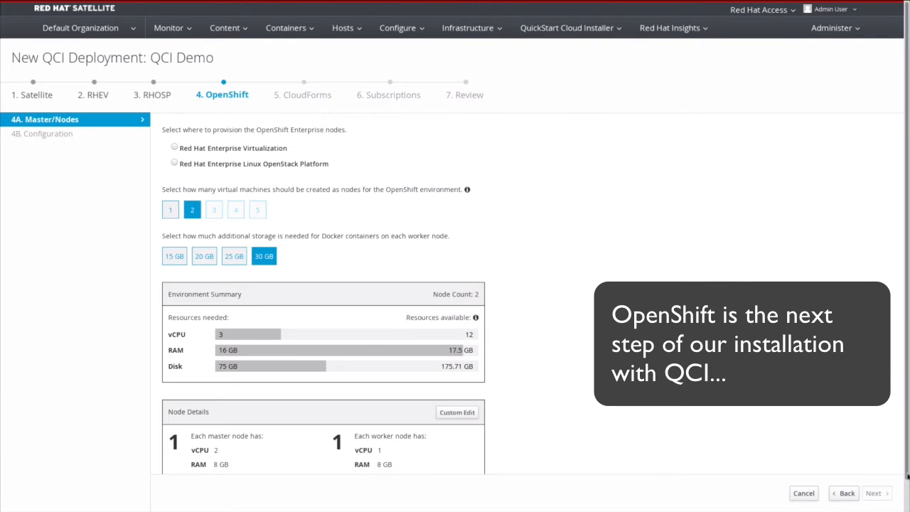
Provision the OpenShift master and nodes on Red Hat Enterprise Virtualization.
left_click_drag(907, 472, 905, 507)
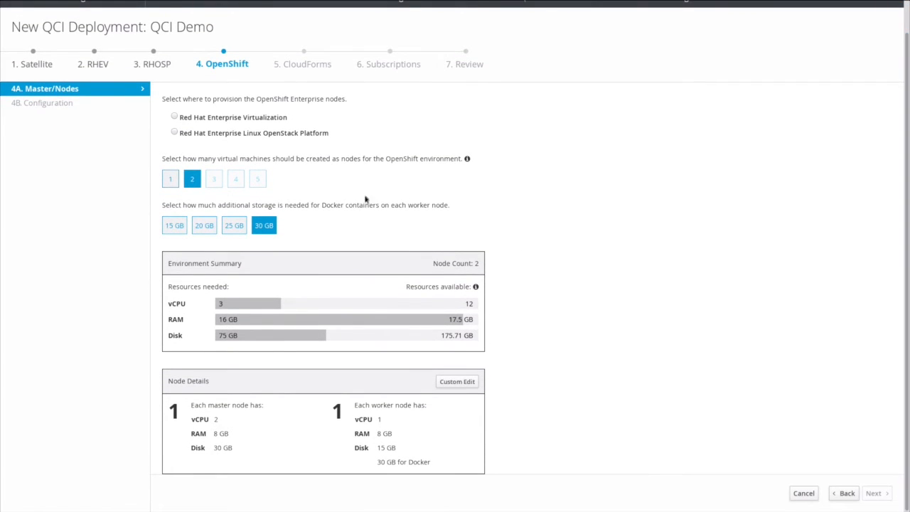
left_click(176, 118)
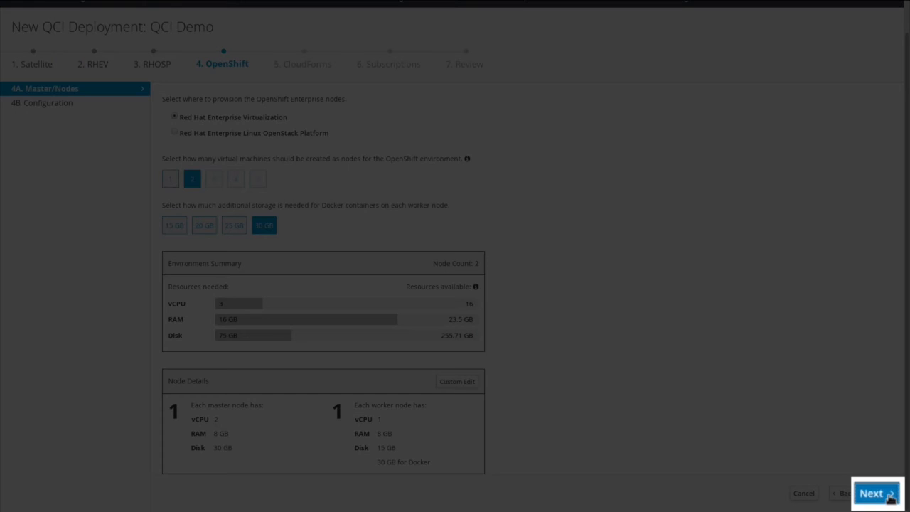
left_click(885, 496)
Set OpenShift registry NFS storage 'demo' at 192.168.236.1:/nfs_data/export2 with subdomain 'demo'.
left_click(359, 143)
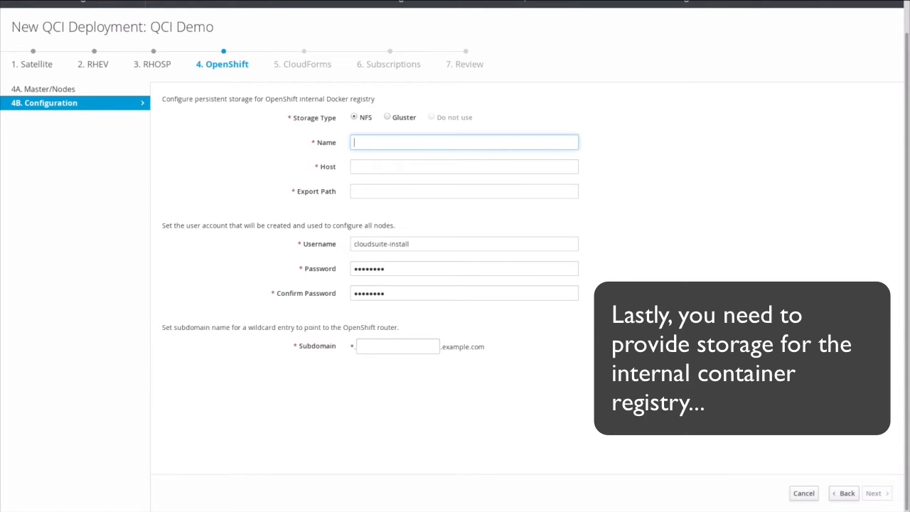
type("demo")
key("Tab")
type("192.168.236.1")
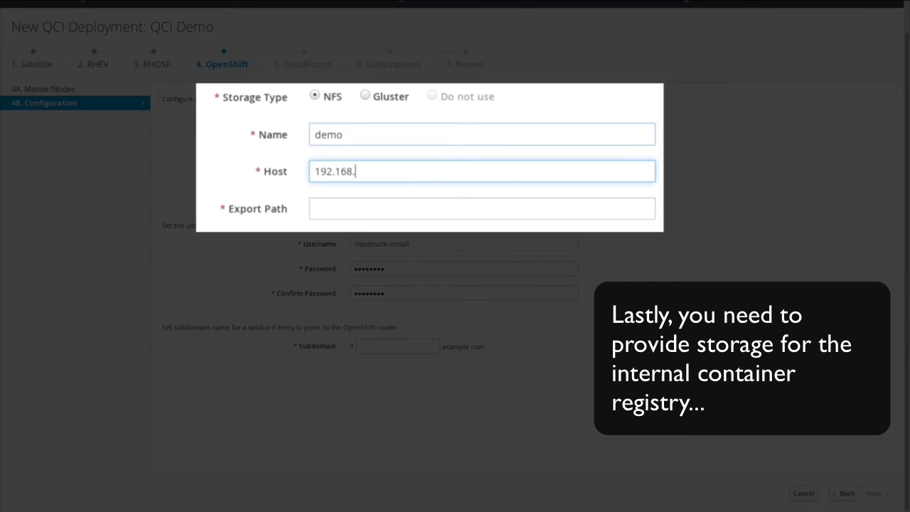
key("Tab")
type("/nfs_data/export2")
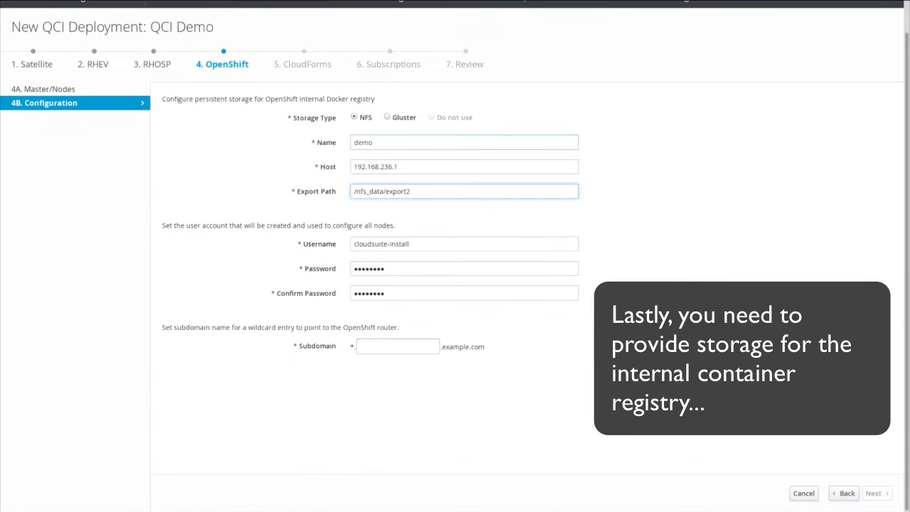
key("Tab")
key("Tab")
key("Tab")
key("Tab")
type("demo")
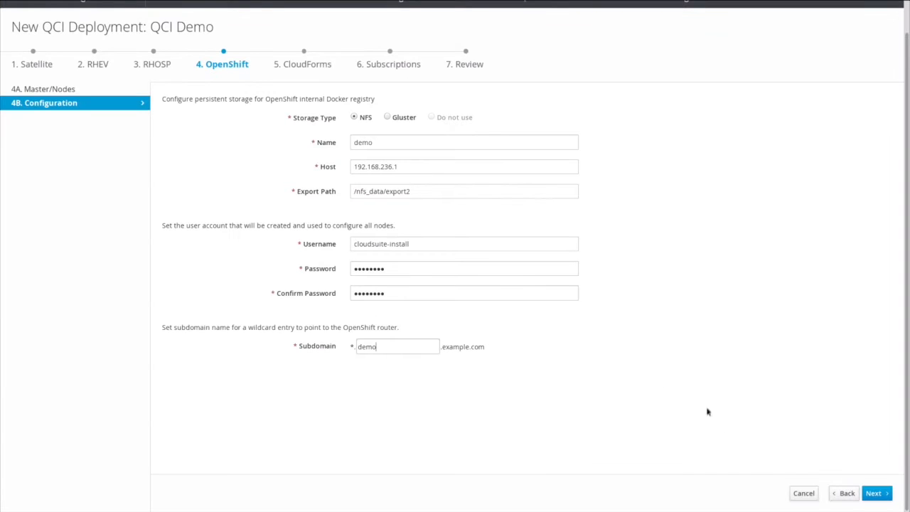
left_click(875, 493)
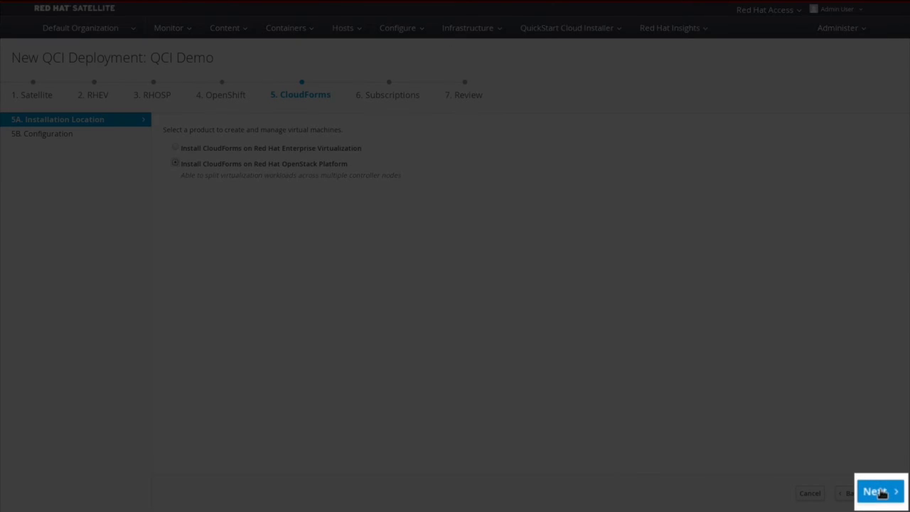
Keep CloudForms on Red Hat OpenStack Platform and accept its root, admin and database passwords.
left_click(880, 493)
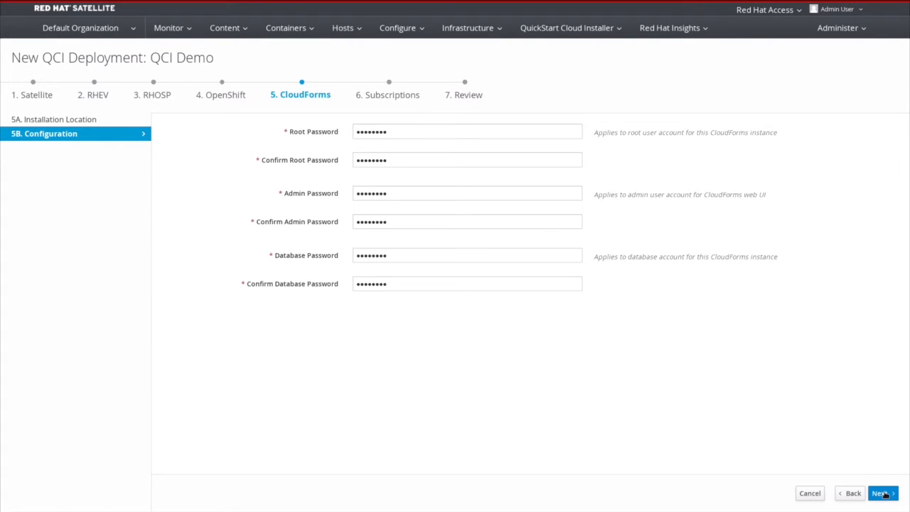
left_click(881, 493)
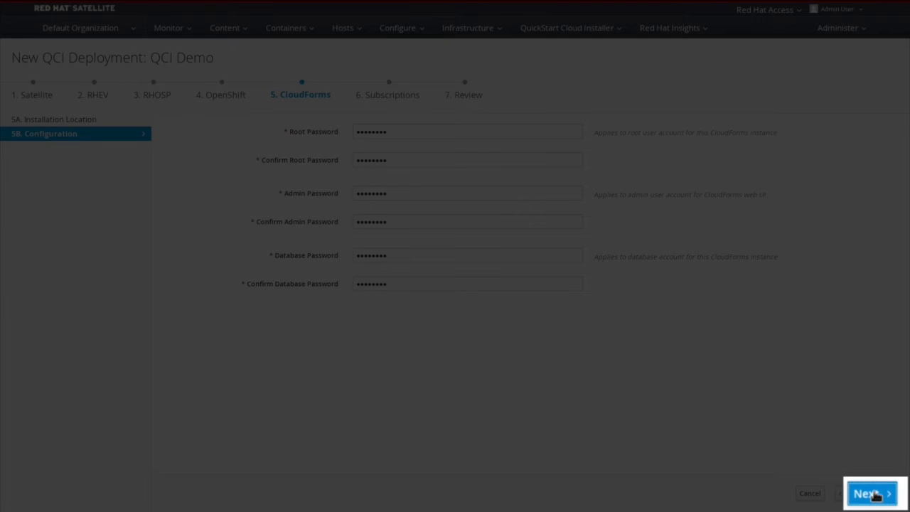
left_click(876, 494)
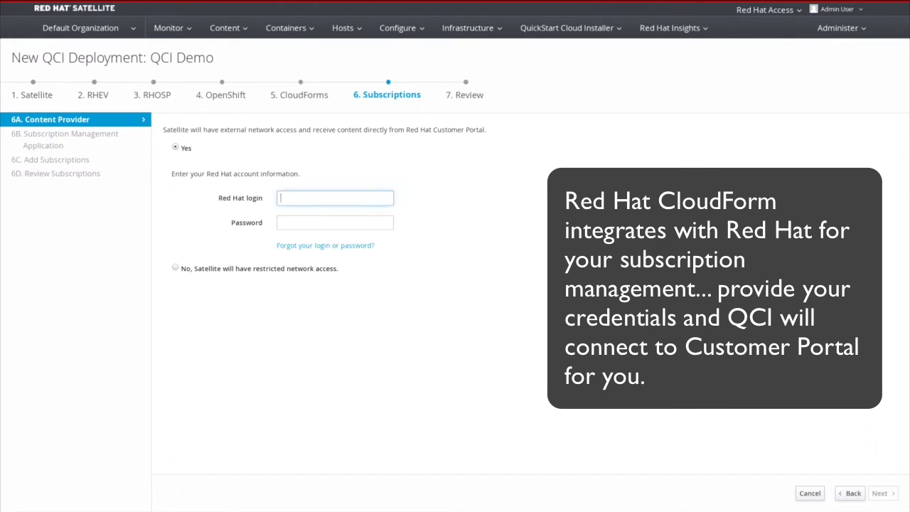
Log in to the Customer Portal with the Red Hat account username and password.
type("rhc")
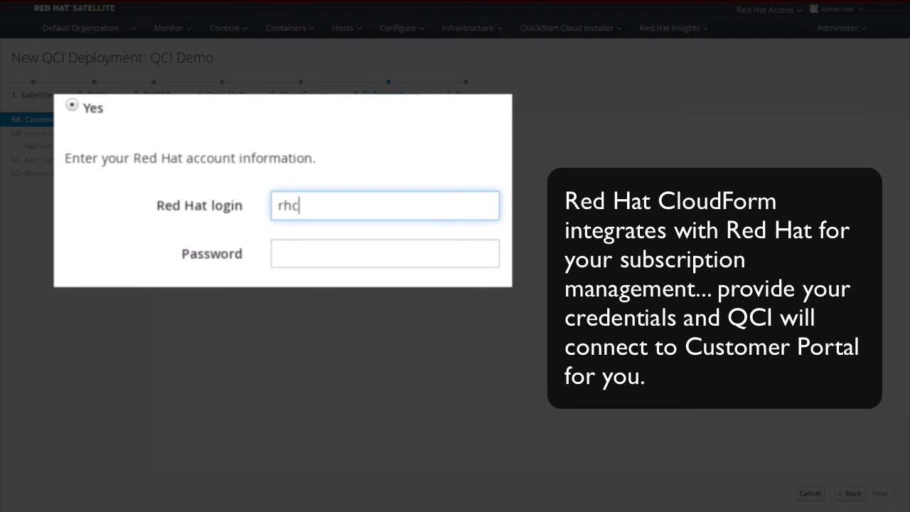
type("i-test")
key("Tab")
type("******")
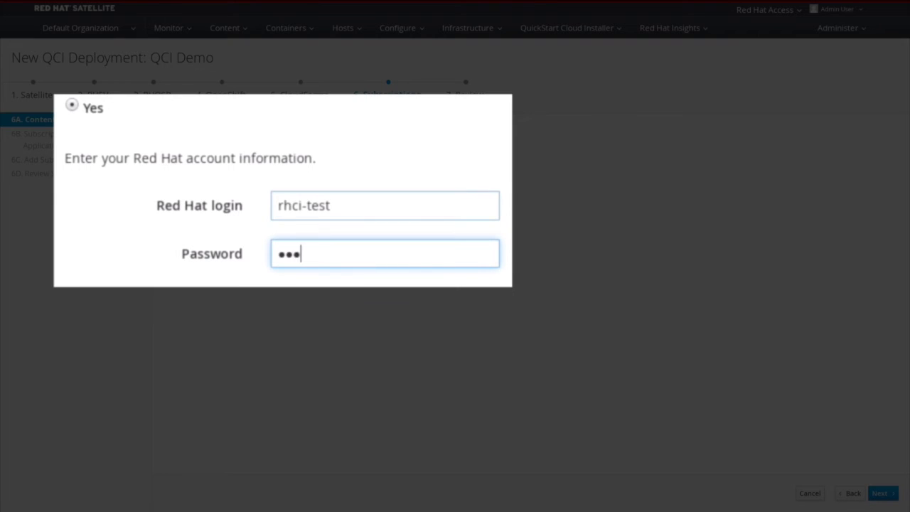
type("**")
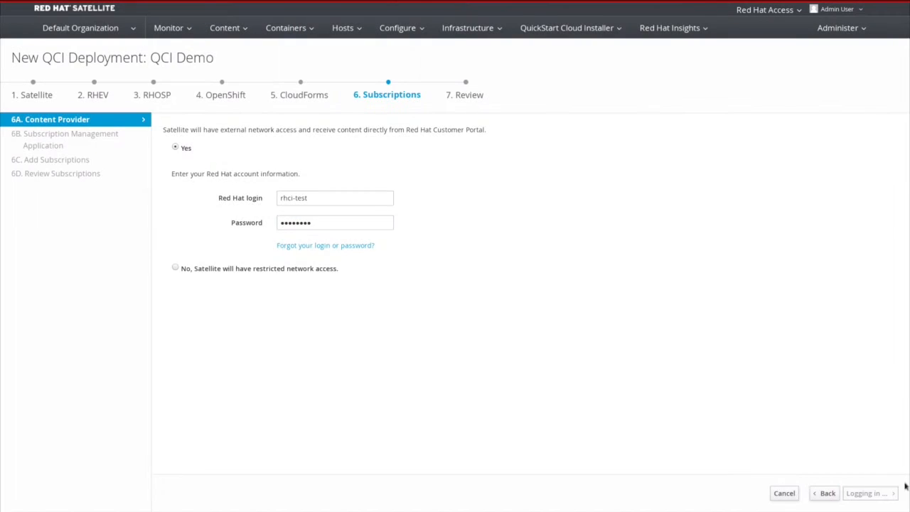
left_click(880, 493)
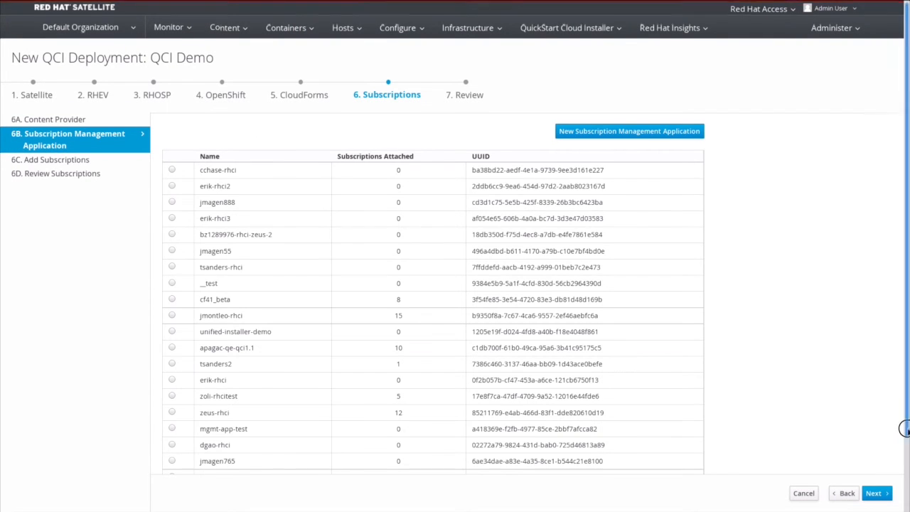
Choose the qci-test subscription application and proceed past its attached subscriptions to installation review.
scroll(889, 469, "down", 2)
left_click(189, 441)
left_click(875, 493)
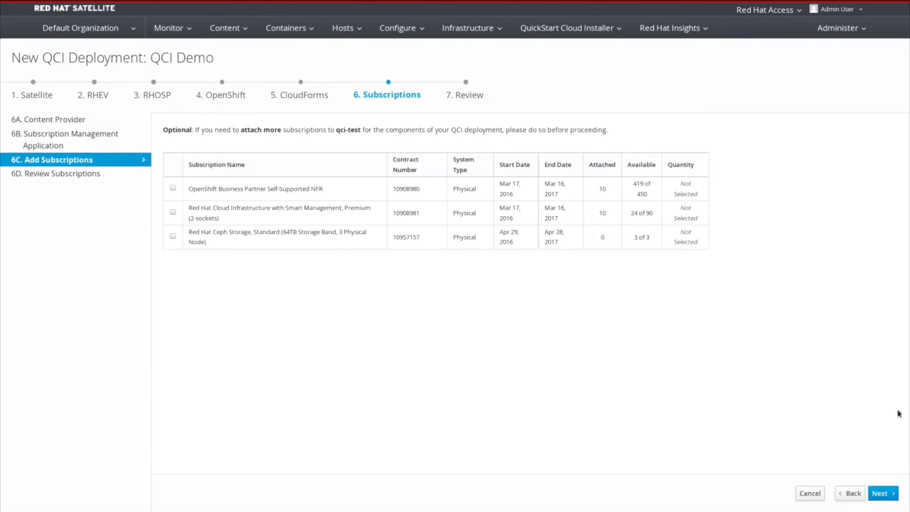
left_click(882, 492)
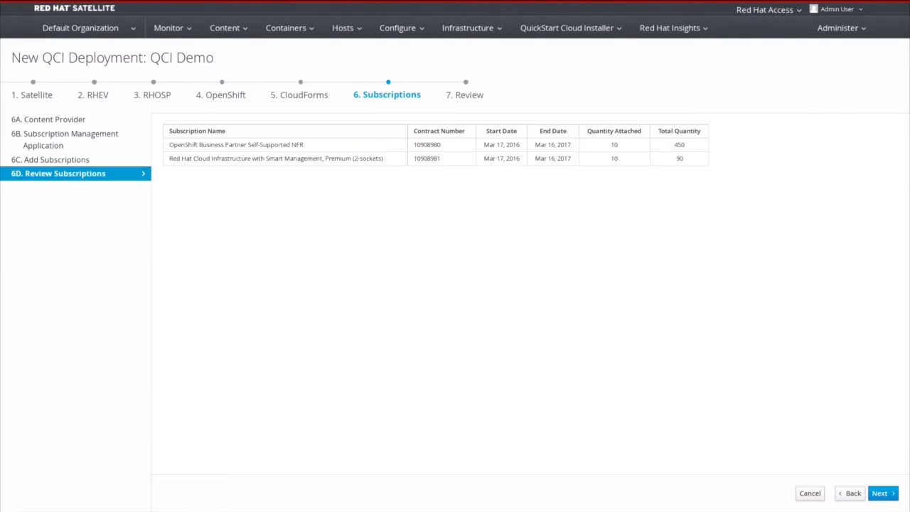
left_click(881, 492)
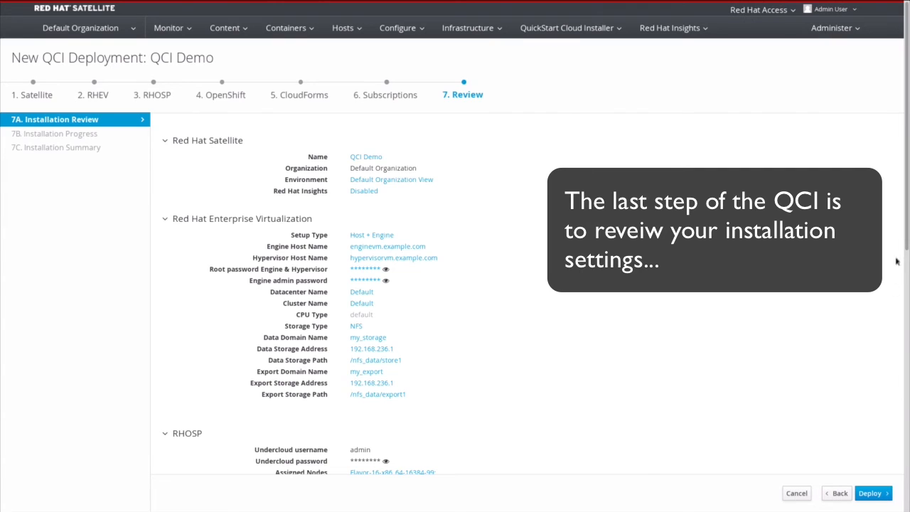
Look over the installation review and deploy all five components.
left_click_drag(905, 242, 904, 511)
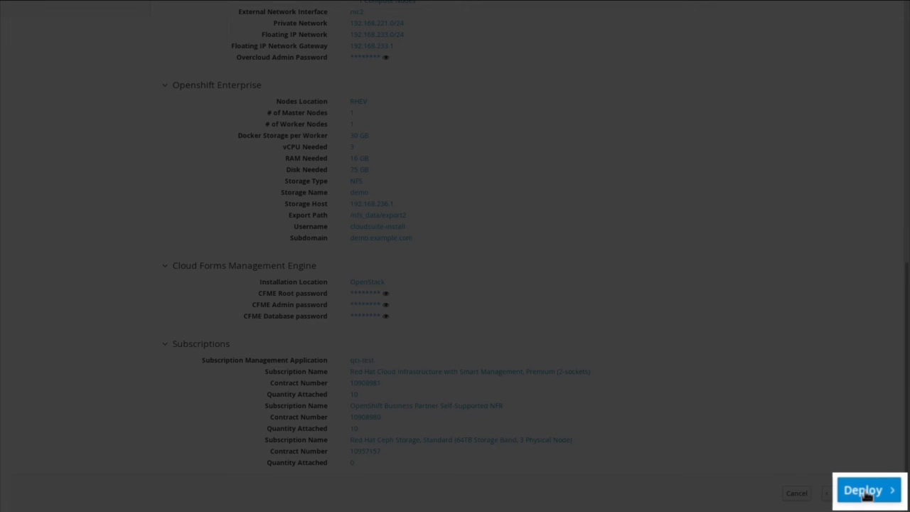
left_click(867, 496)
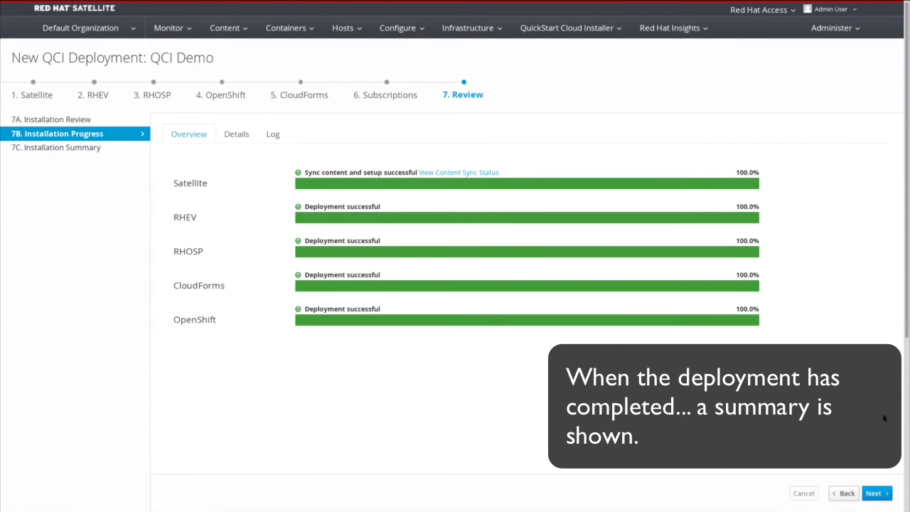
Show the installation summary with the component URLs and usernames.
left_click(887, 493)
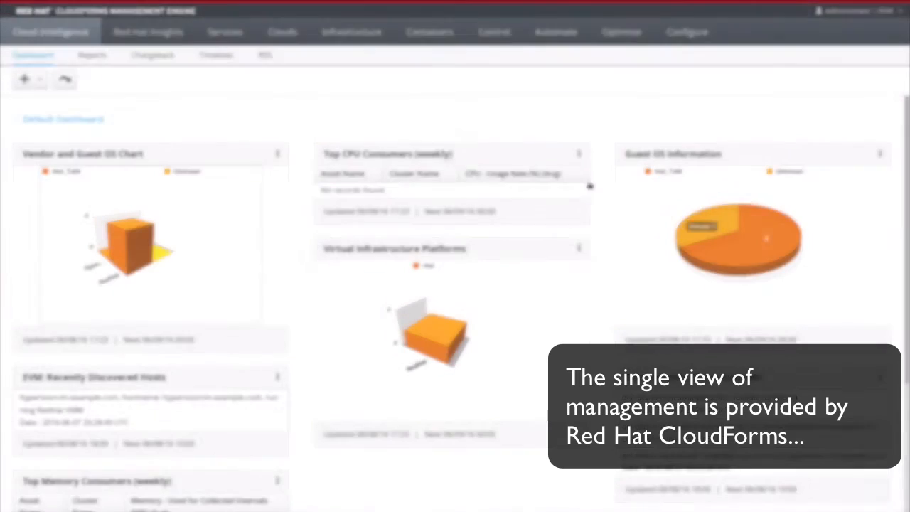
mouse_move(283, 32)
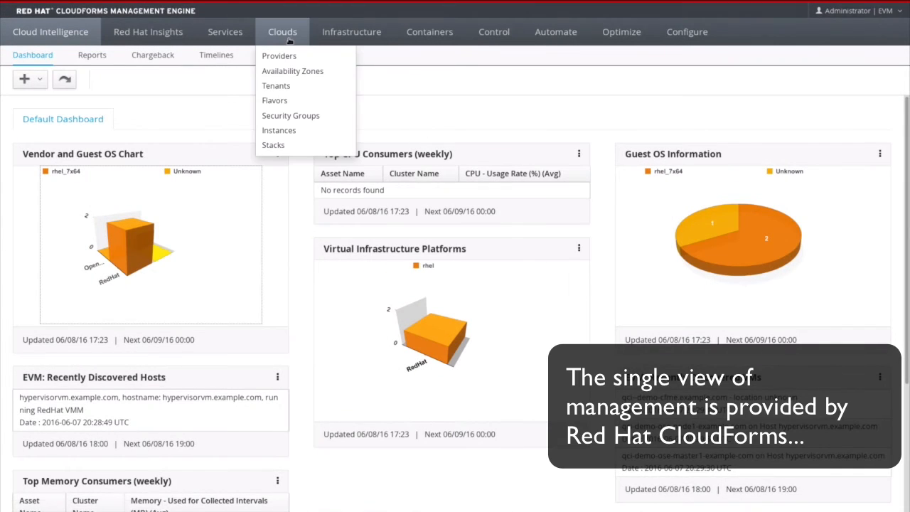
left_click(286, 56)
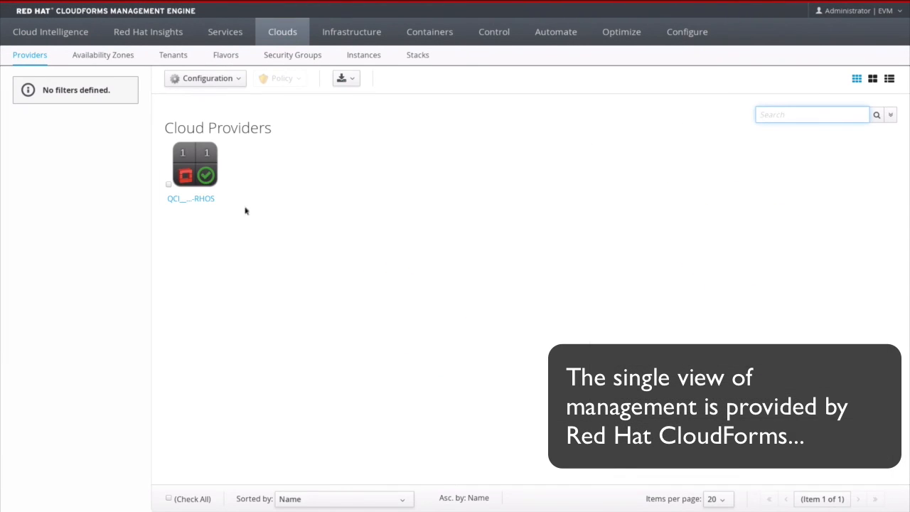
left_click(207, 204)
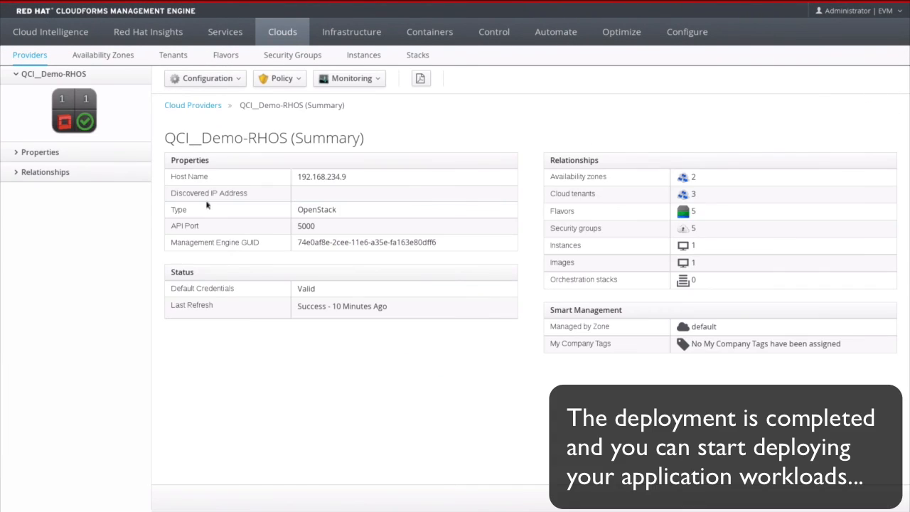
mouse_move(352, 32)
left_click(334, 57)
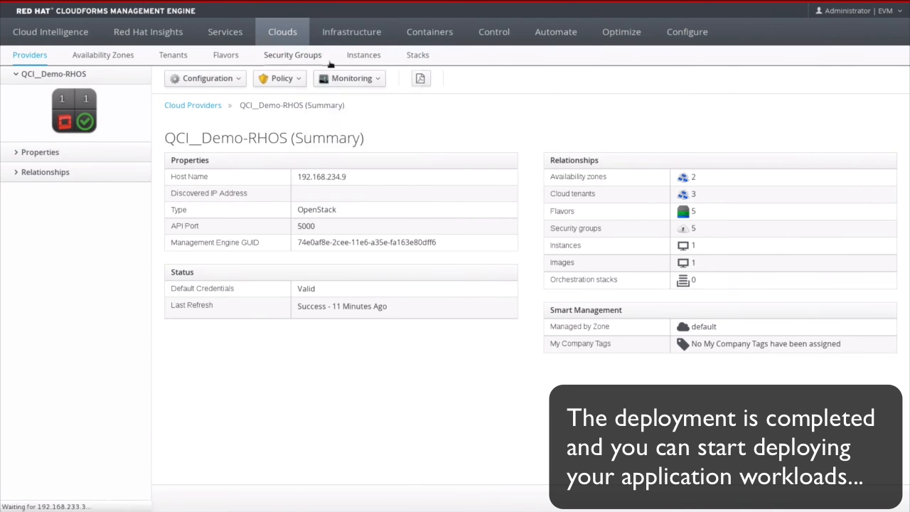
left_click(205, 204)
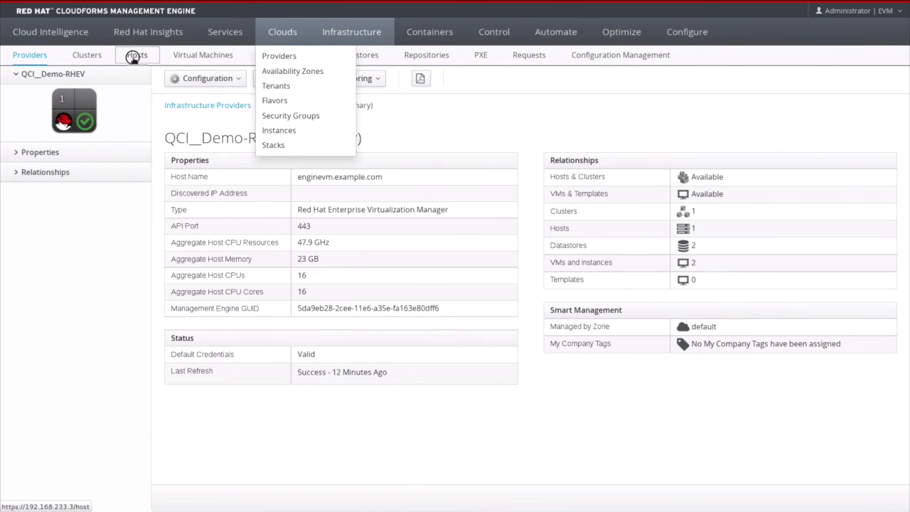
left_click(134, 56)
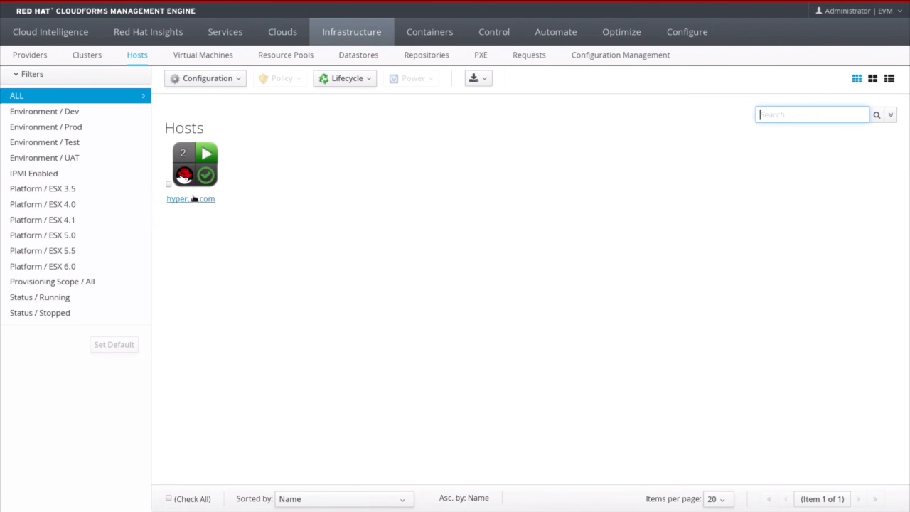
left_click(205, 201)
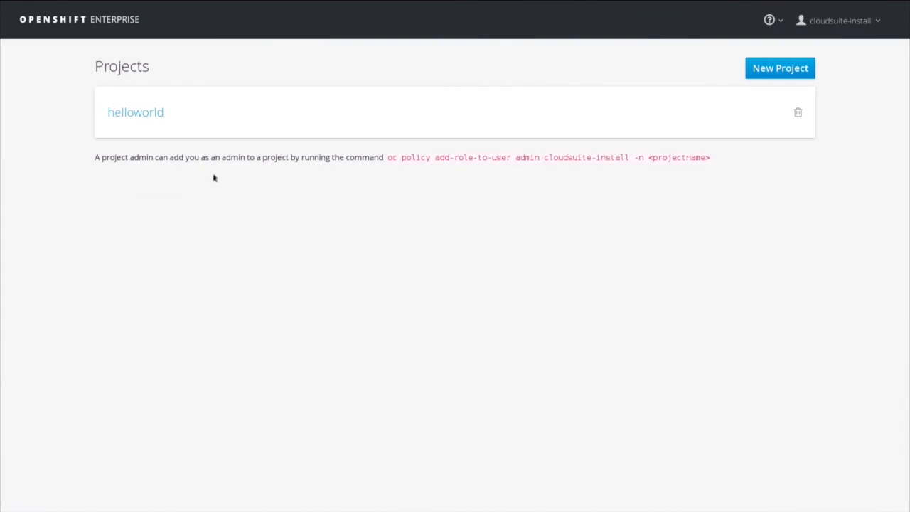
left_click(130, 112)
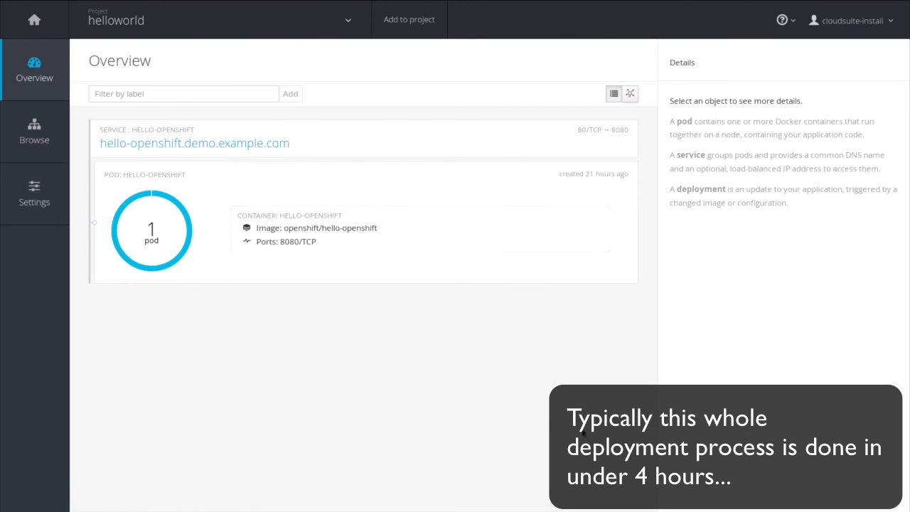